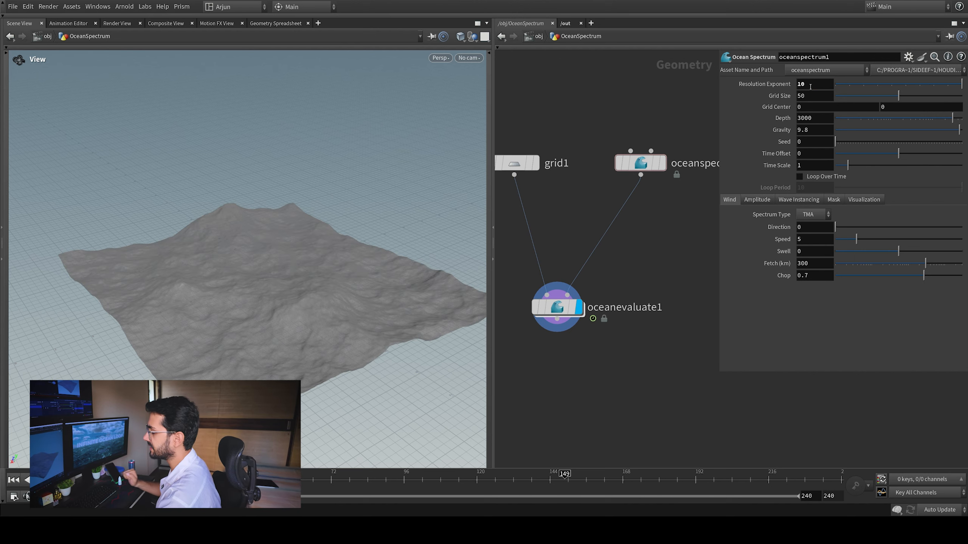
Try a grid size of 40 on the ocean spectrum and restore its default value
right_drag(284, 229, 348, 187)
drag(148, 367, 177, 355)
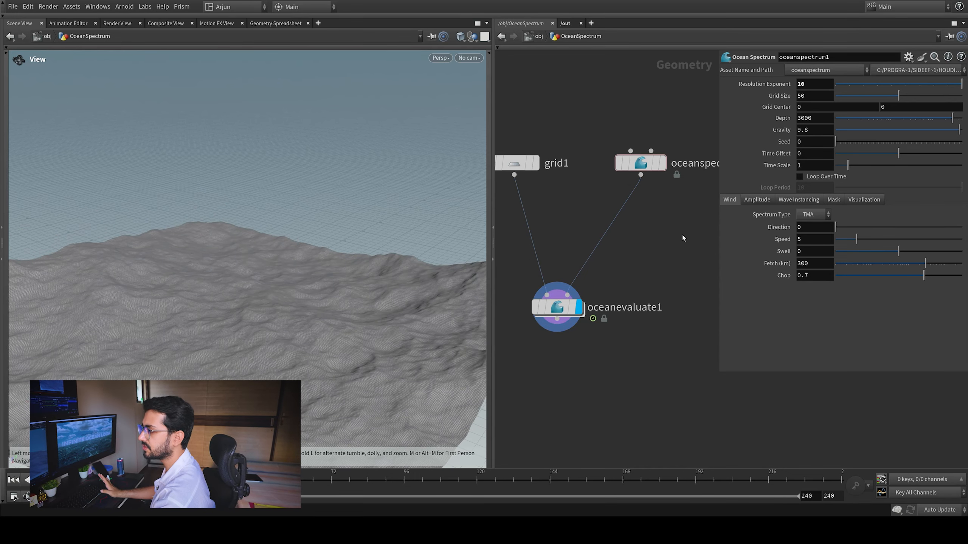
middle_drag(682, 234, 677, 241)
drag(680, 237, 617, 156)
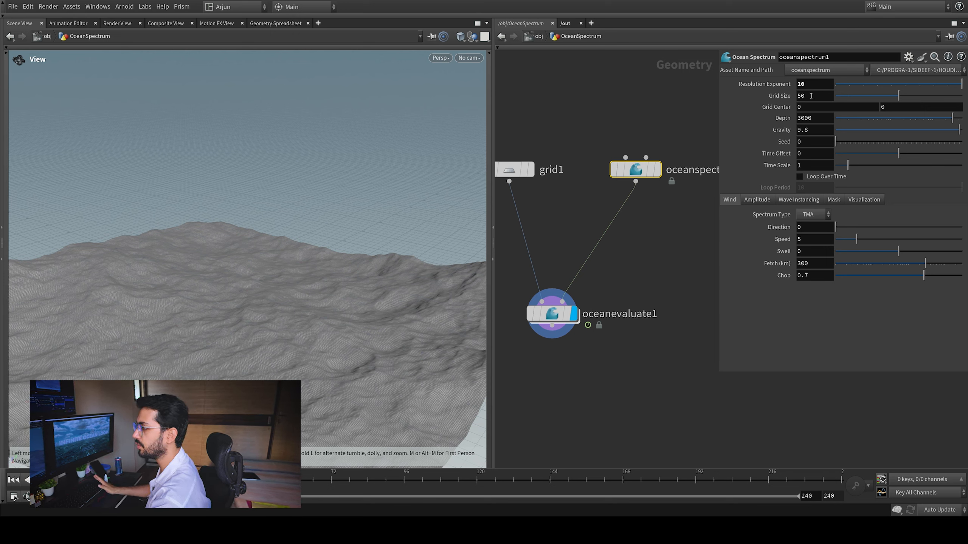
middle_drag(813, 78, 796, 57)
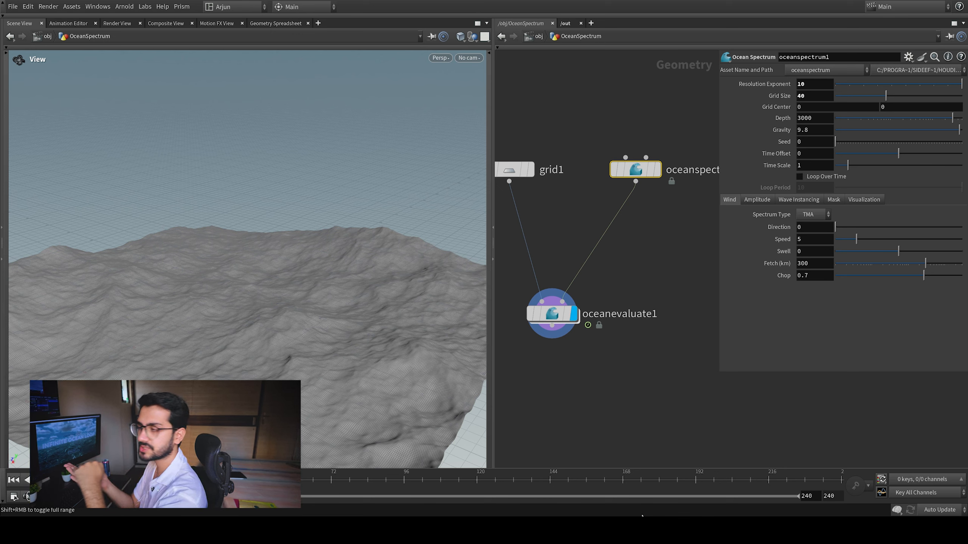
ctrl+middle_click(783, 95)
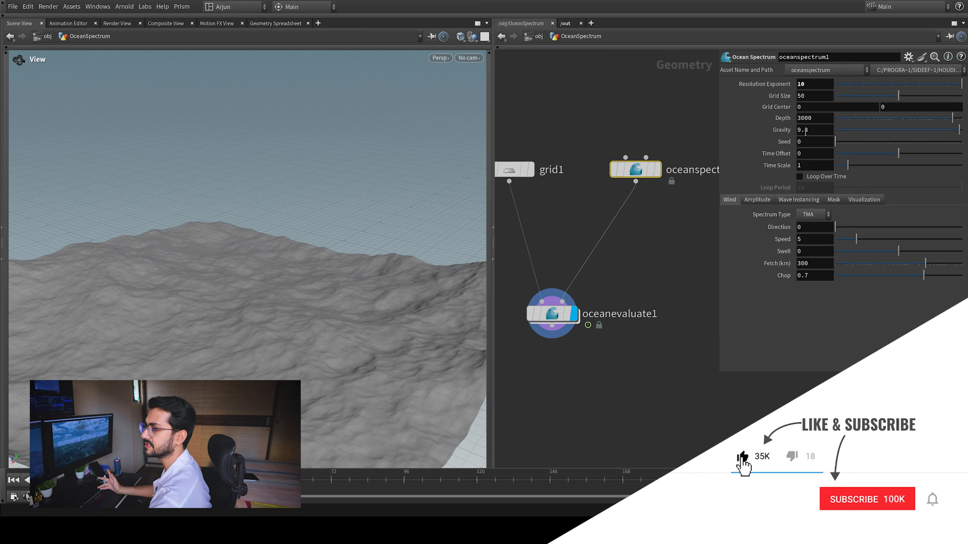
Set the ocean spectrum's gravity to 1 and examine the wave shape across the whole surface
click(810, 133)
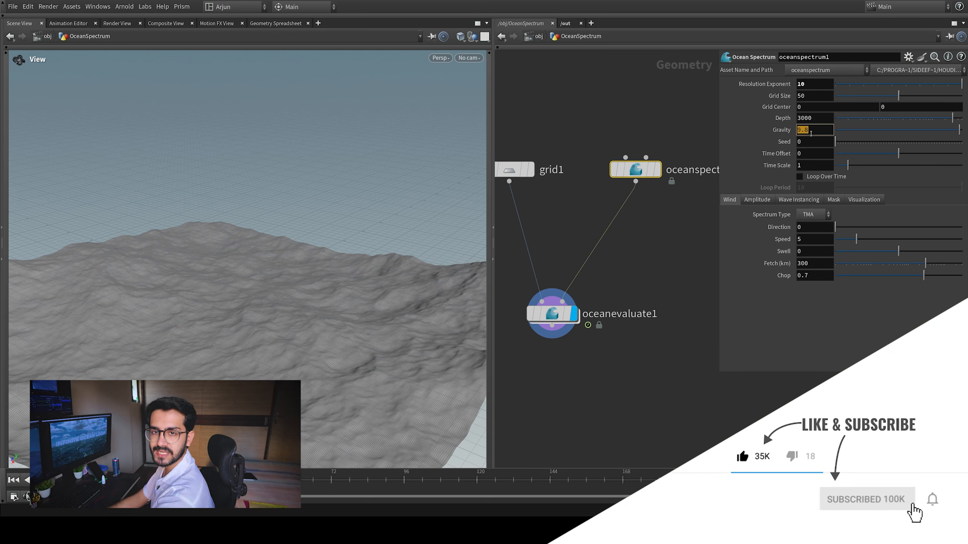
text(1)
key(Return)
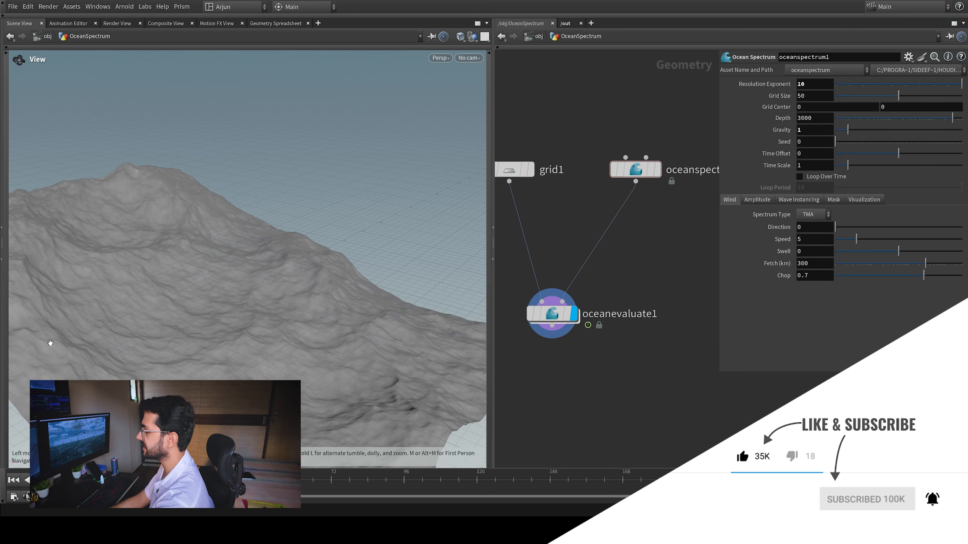
drag(214, 358, 209, 320)
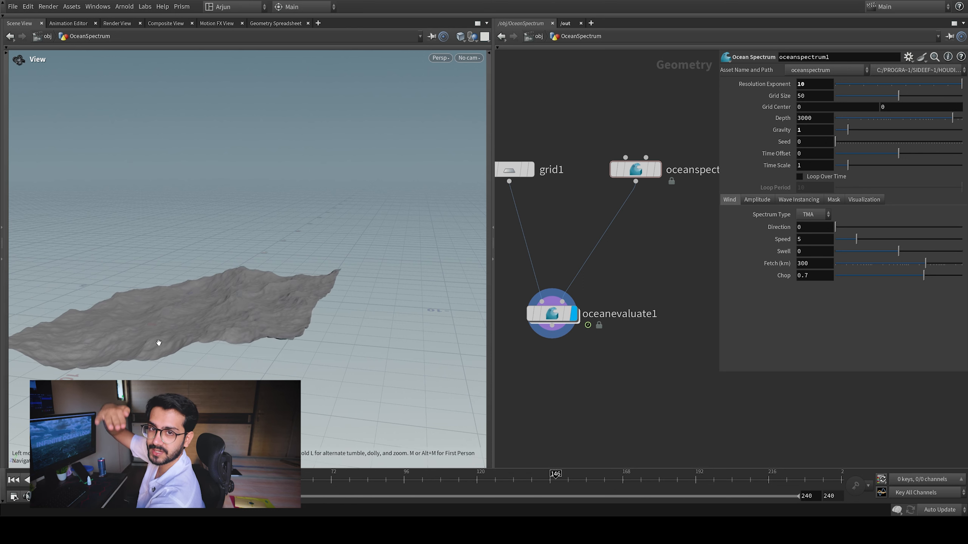
Try a gravity of 100 on the ocean spectrum and restore the default gravity
click(808, 132)
text(00)
key(Return)
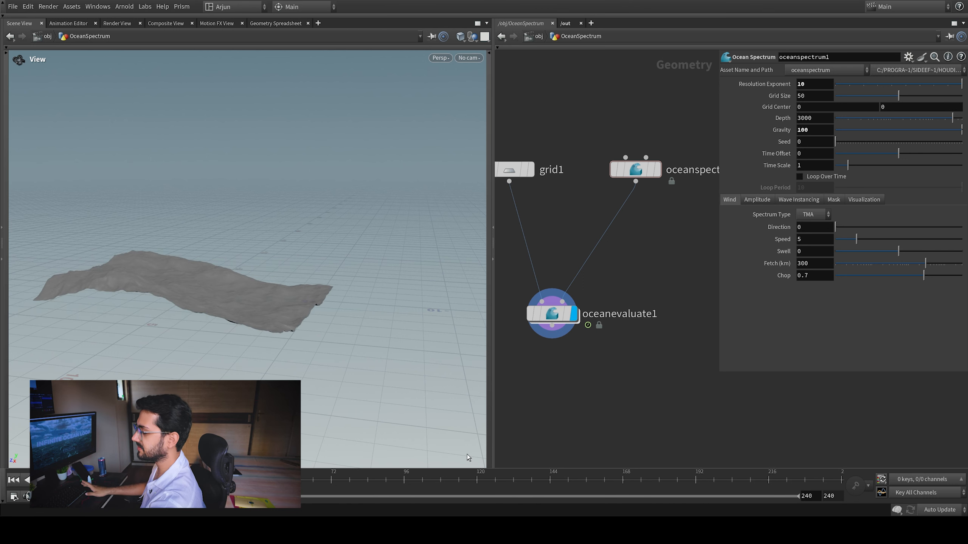
click(347, 488)
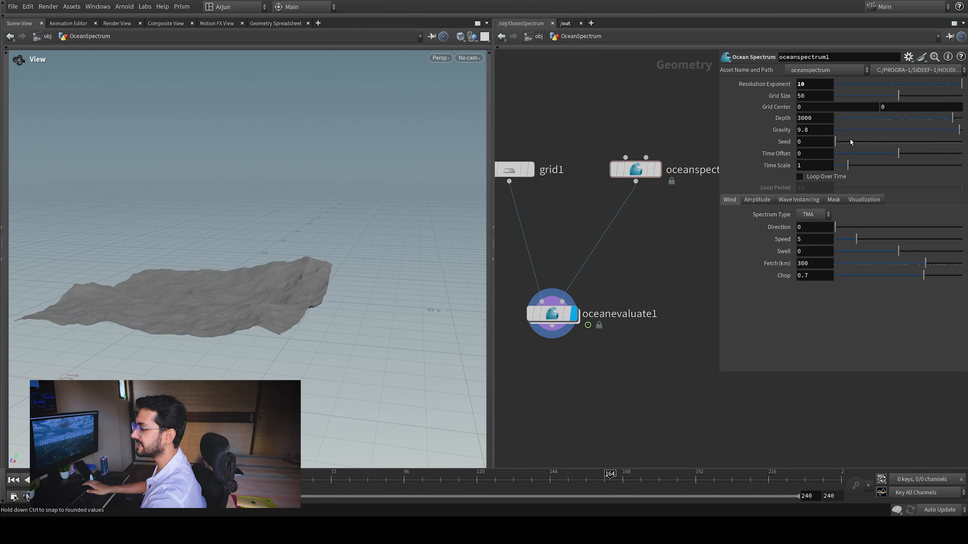
Try different seed and time offset values on the ocean spectrum, undoing each change
drag(846, 142, 913, 140)
key(ctrl+z)
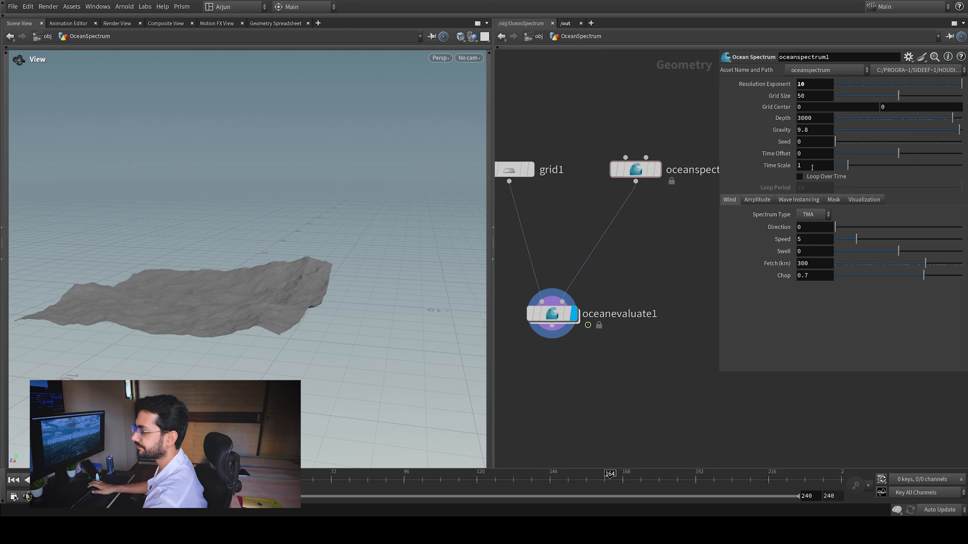
mouse_move(902, 156)
mouse_down()
mouse_move(890, 161)
mouse_move(908, 165)
mouse_up()
key(ctrl+z)
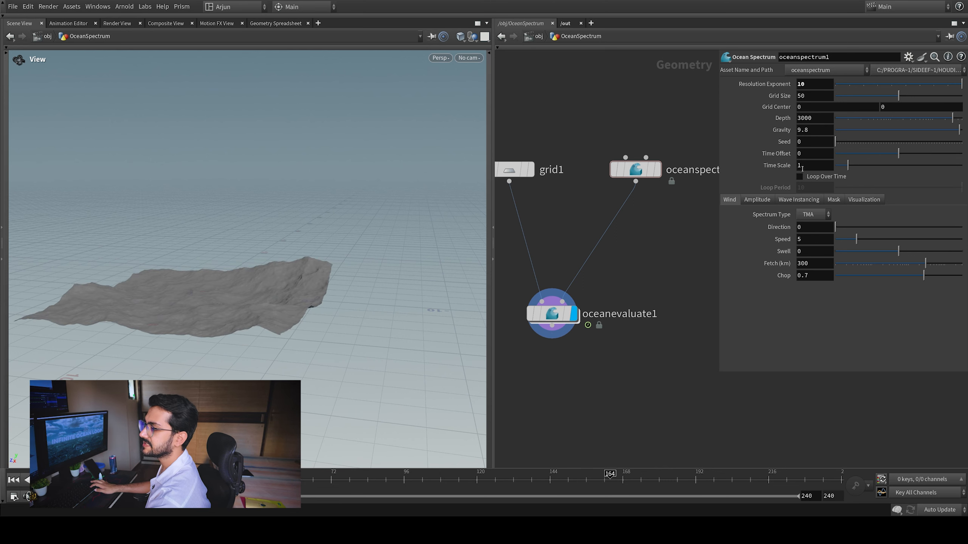
Set the ocean spectrum's time scale to 10 with the surface framed closer
drag(276, 266, 227, 258)
right_drag(227, 258, 296, 233)
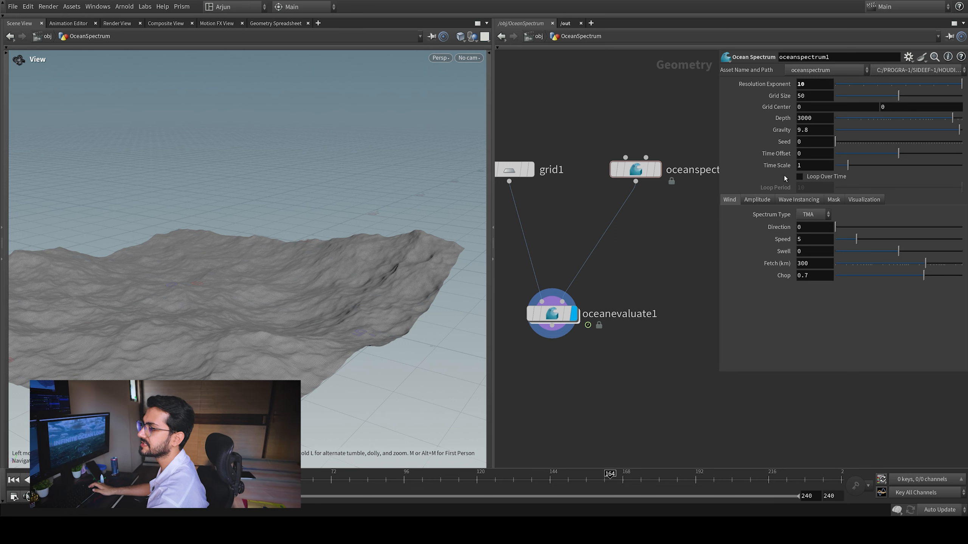
click(812, 168)
text(0)
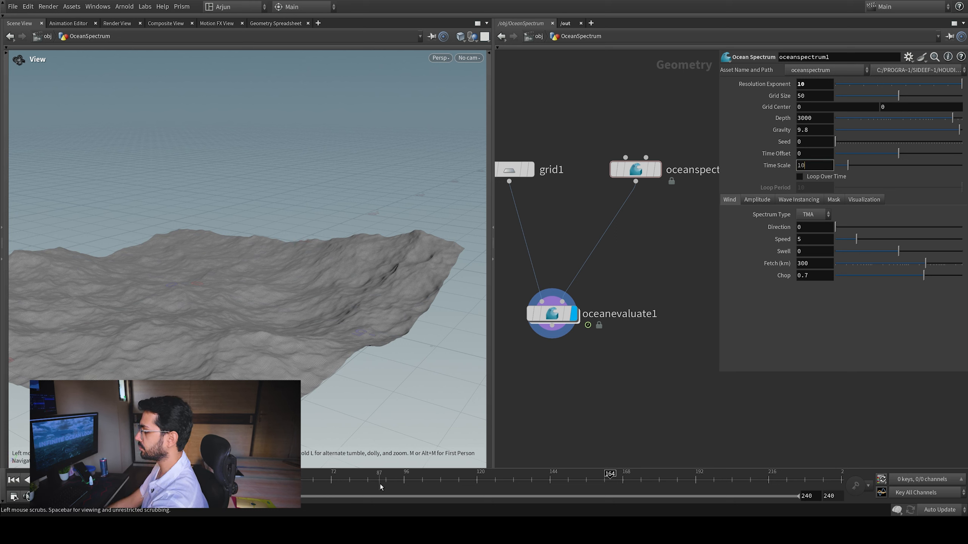
key(Return)
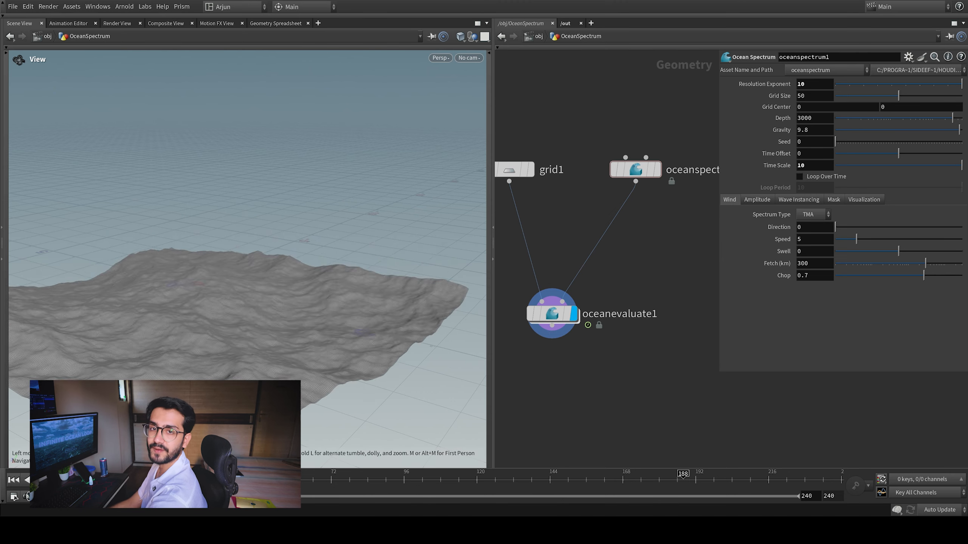
Slow the waves by setting the time scale to 0.1 and examine the surface up close
double_click(827, 167)
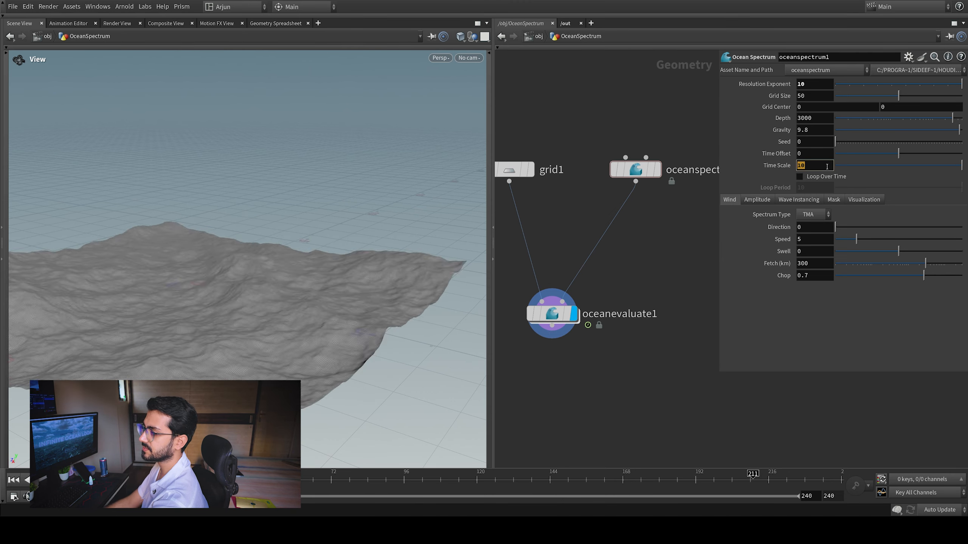
text(0.1)
key(Return)
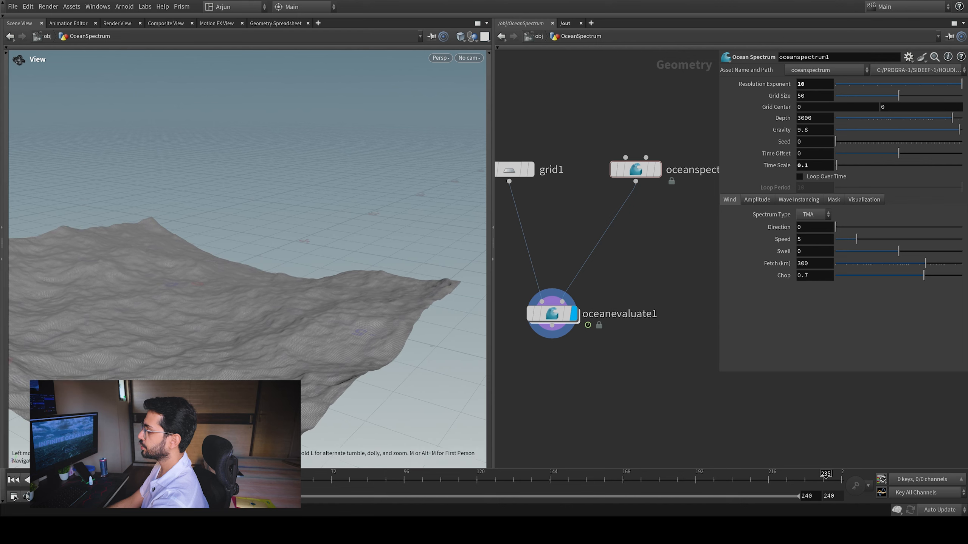
drag(152, 357, 213, 287)
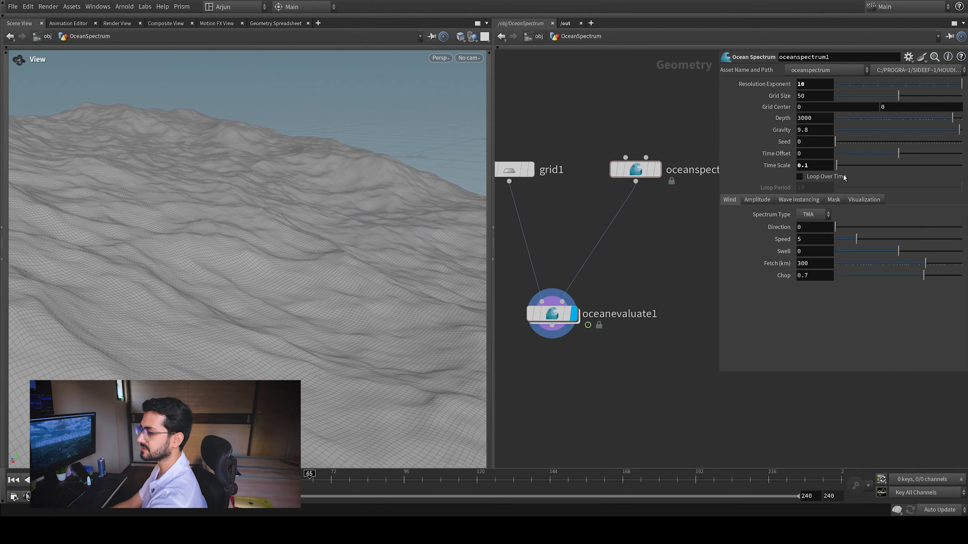
Return the ocean spectrum's time scale to 1 and view the whole surface
double_click(826, 165)
text(1)
key(Return)
alt+right_drag(260, 214, 190, 351)
alt+middle_drag(251, 317, 260, 348)
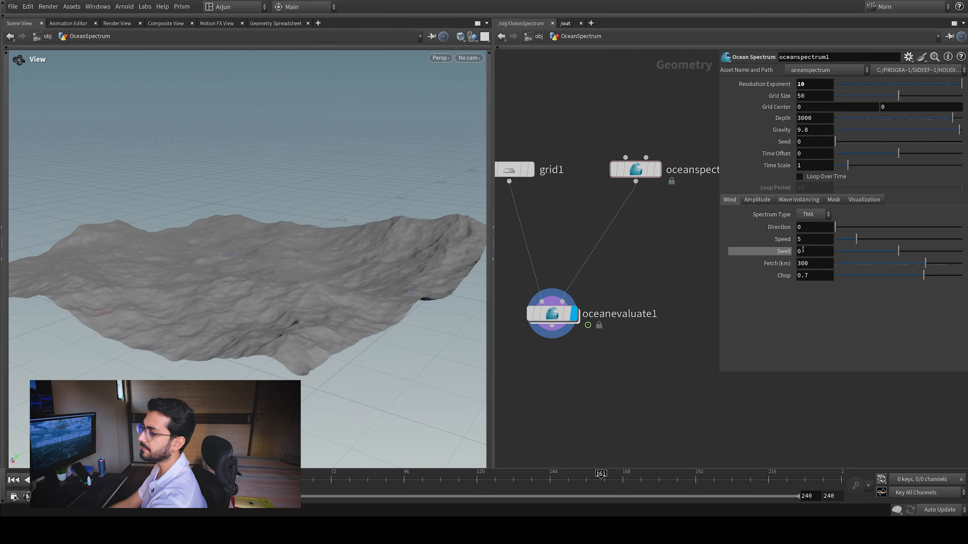
Set the ocean spectrum's wind speed to 2
text(2)
key(Return)
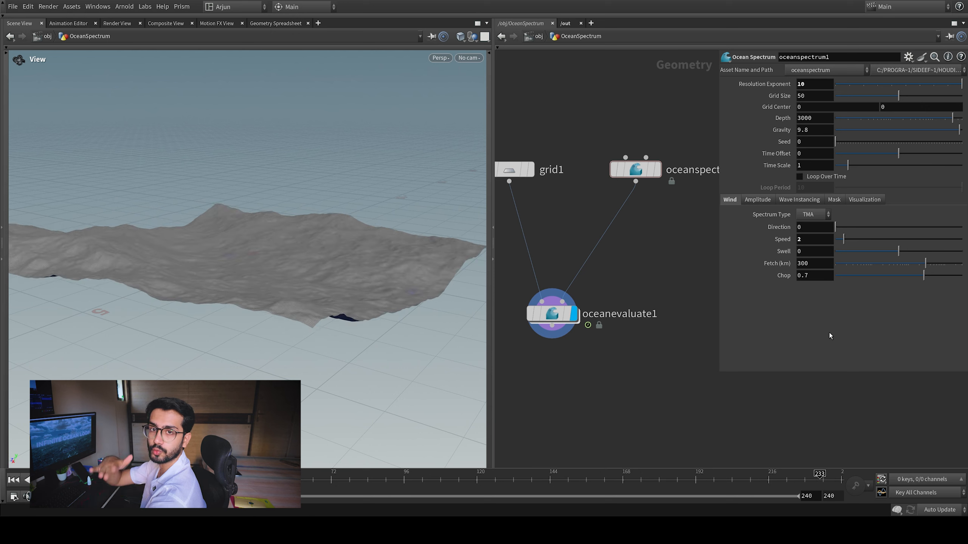
Try an amplitude scale of 1 on the ocean spectrum and examine the waves at a low angle
click(759, 199)
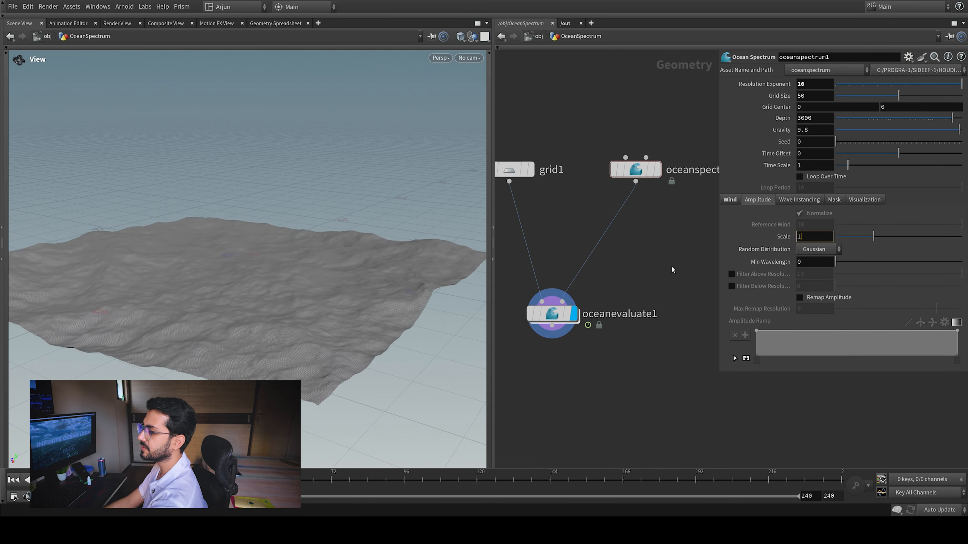
text(1)
key(Return)
alt+right_drag(307, 313, 272, 214)
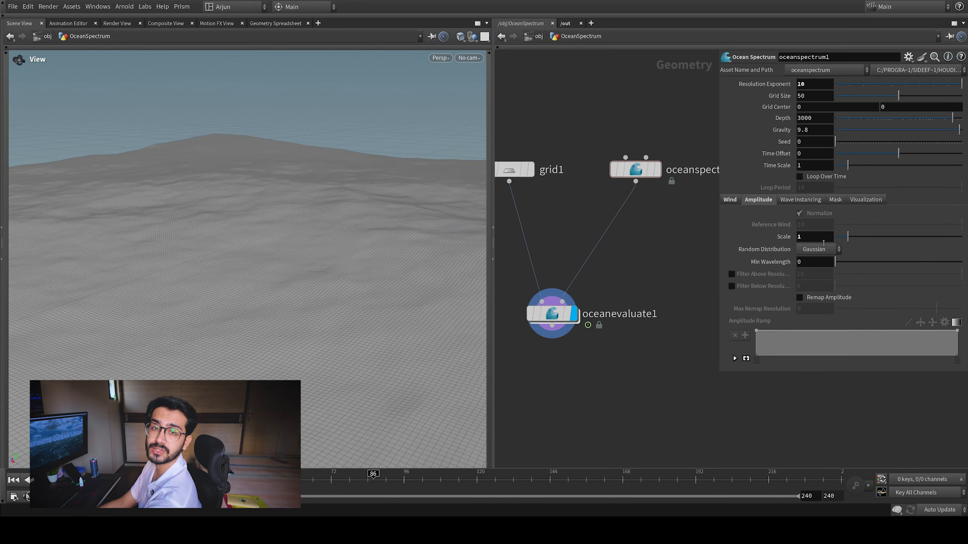
Set the ocean spectrum's amplitude scale to 2 and look over the wave instancing and wind settings
double_click(823, 239)
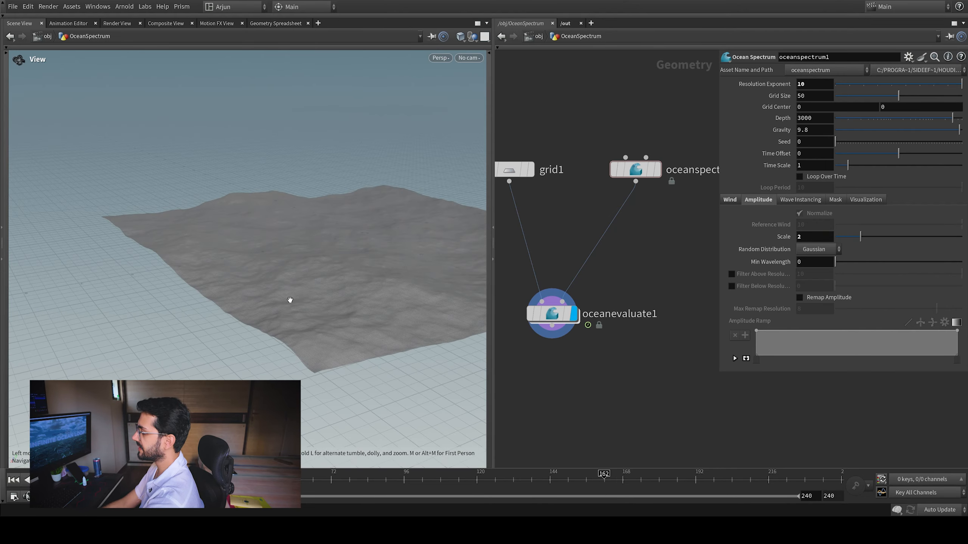
right_drag(290, 301, 408, 227)
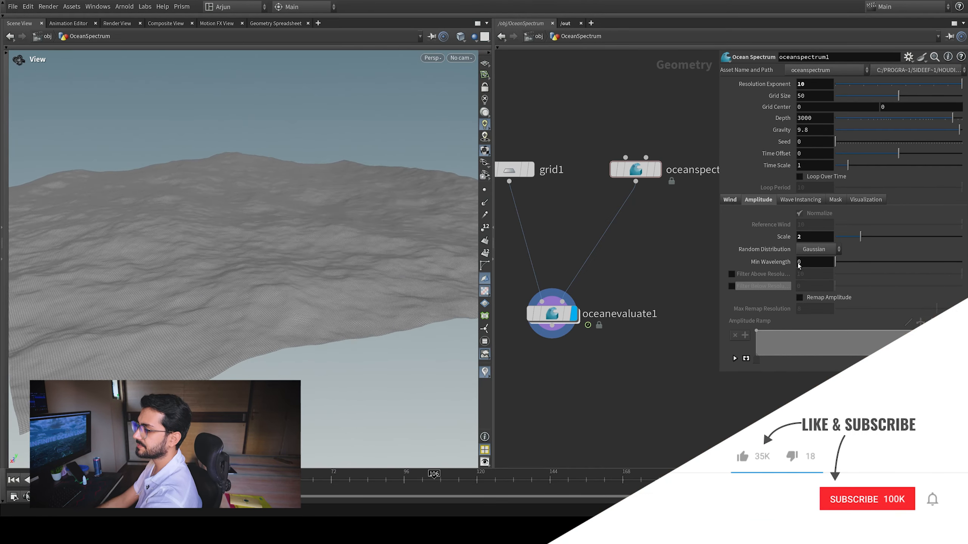
click(802, 199)
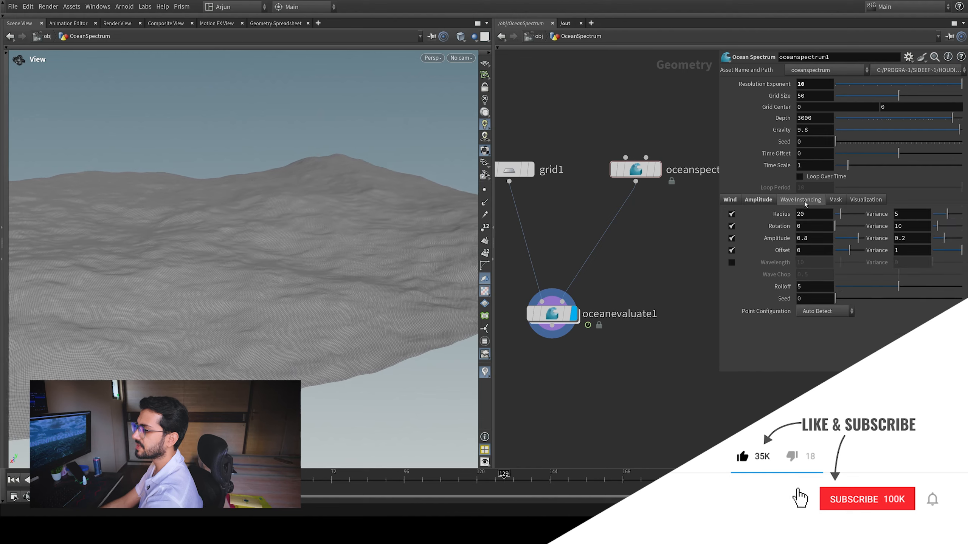
click(729, 199)
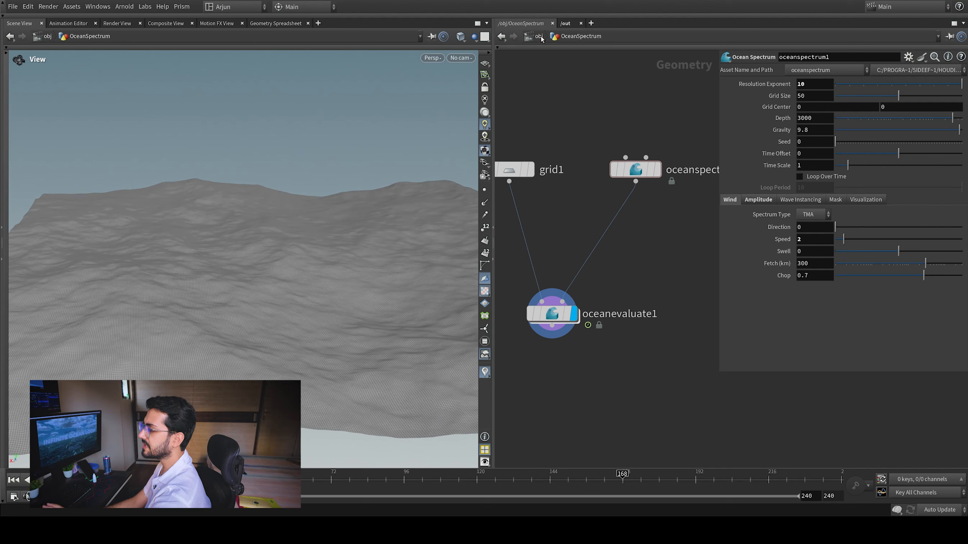
Go up to the object level, return to the first frame and create a new camera from the current view
key(u)
click(14, 480)
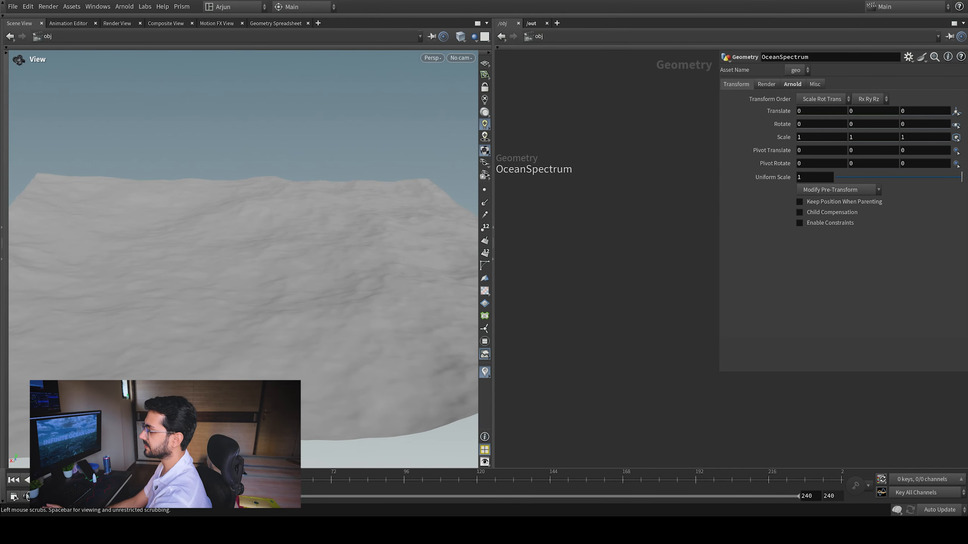
click(450, 57)
click(475, 96)
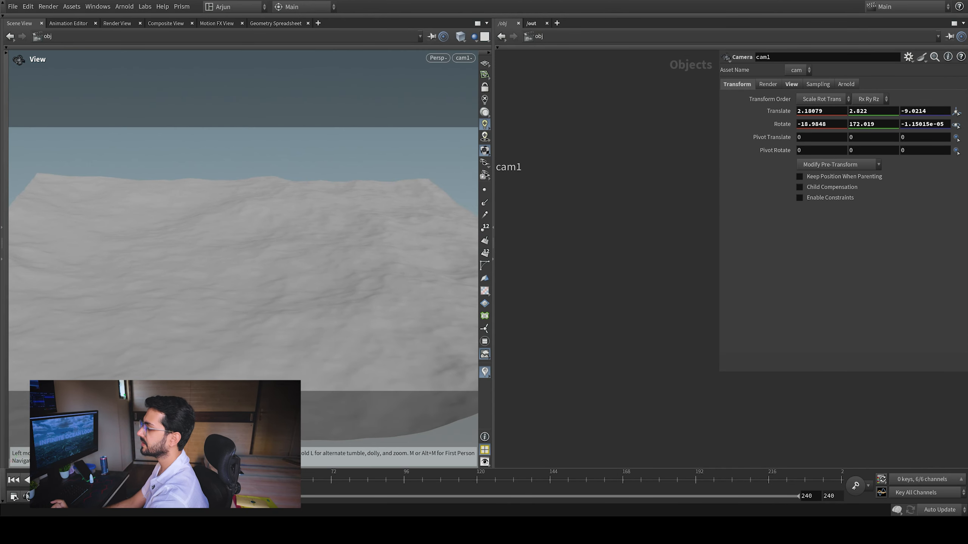
Place the cam1 node below OceanSpectrum, lock the view to it and lower the camera to a nearly level shot at a height of about 1
click(488, 86)
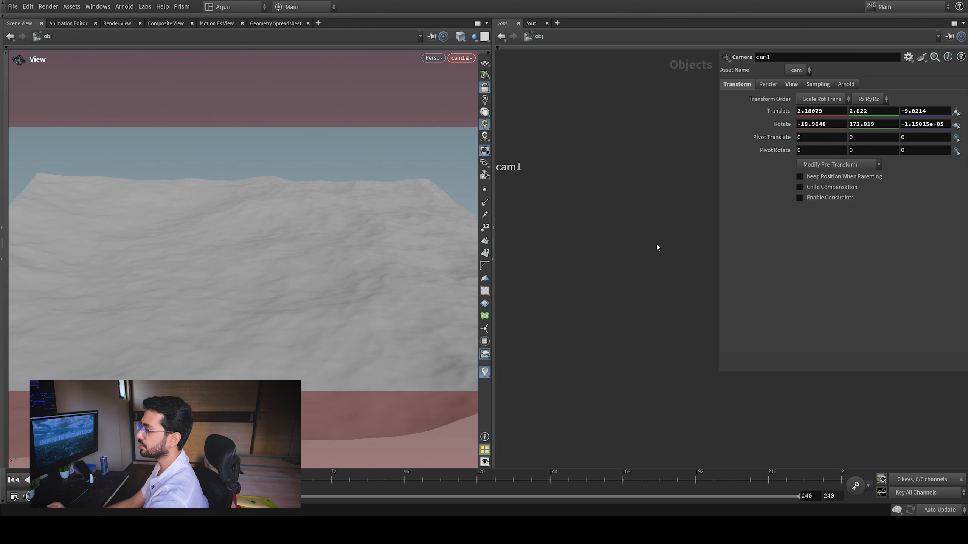
middle_drag(656, 244, 615, 216)
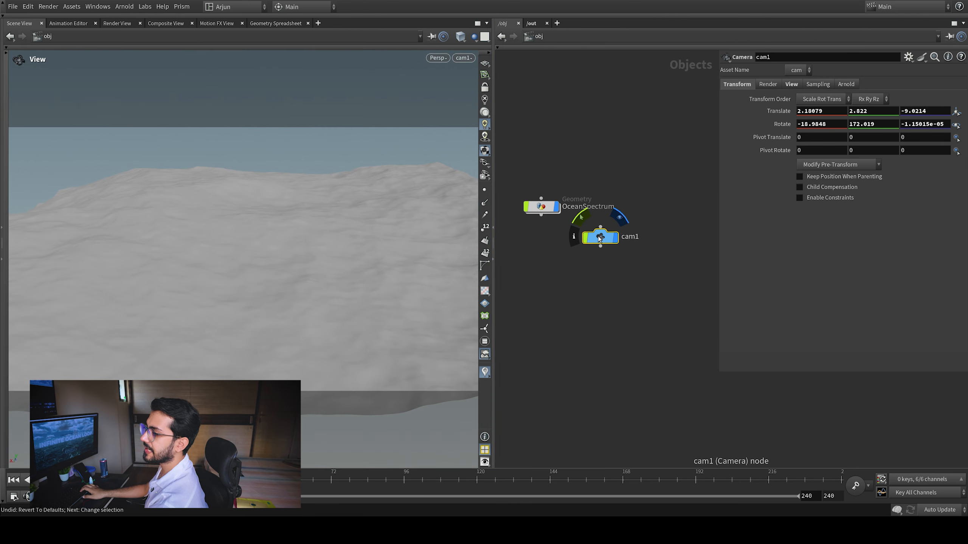
drag(599, 235, 608, 274)
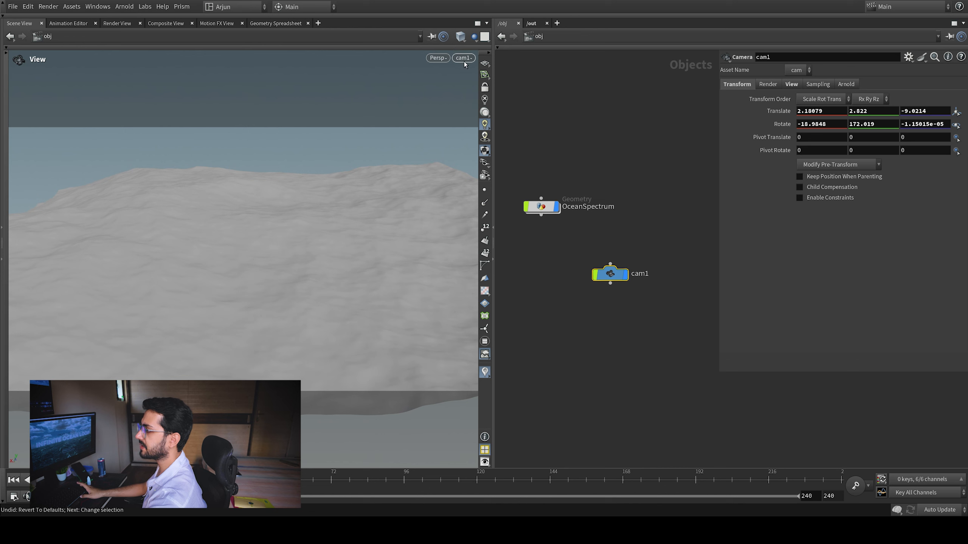
click(485, 87)
drag(348, 220, 206, 272)
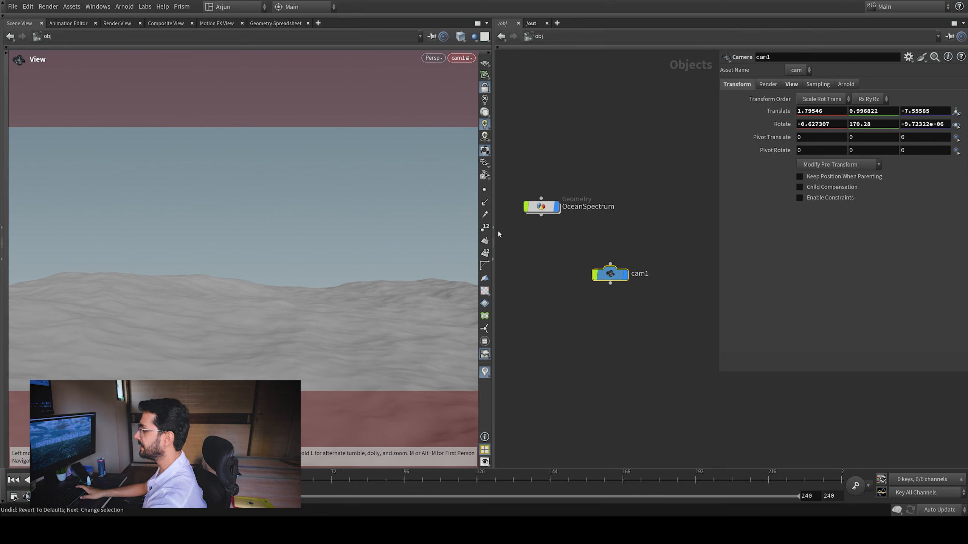
Inside the OceanSpectrum geometry, set the size of grid1 to 500 by 800
double_click(540, 206)
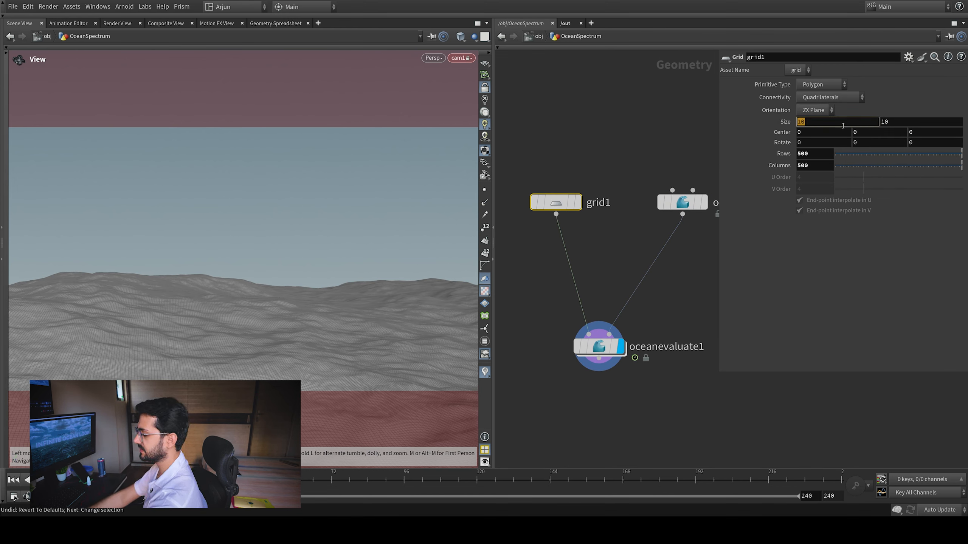
text(500)
double_click(929, 126)
text(8)
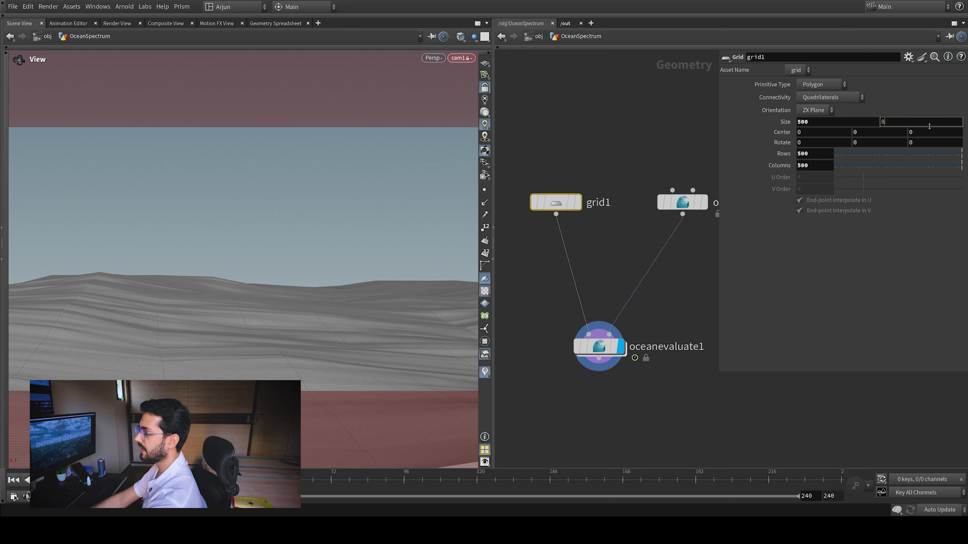
text(00)
key(Return)
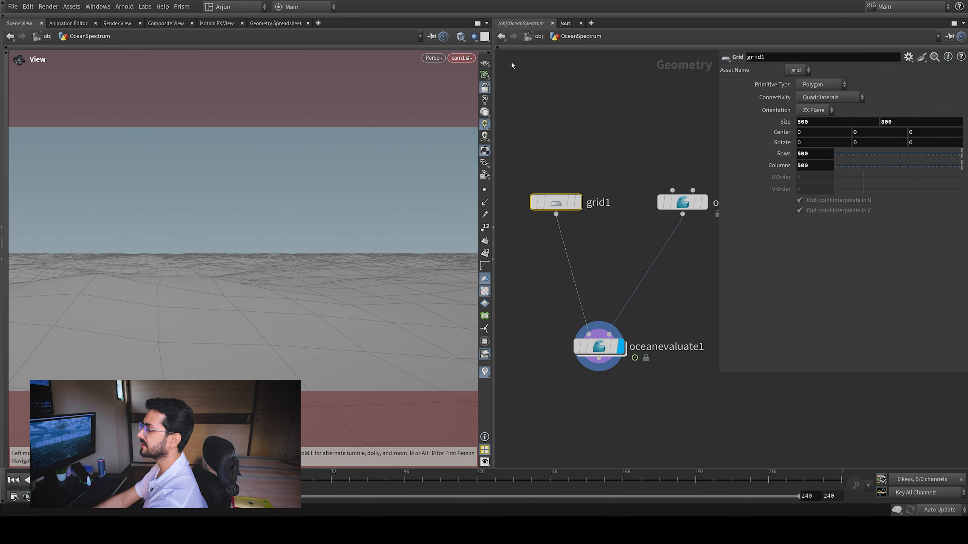
Select the ocean spectrum node, undo the last camera move, unlock the view from the camera and examine the full ocean surface from above
drag(667, 176, 695, 218)
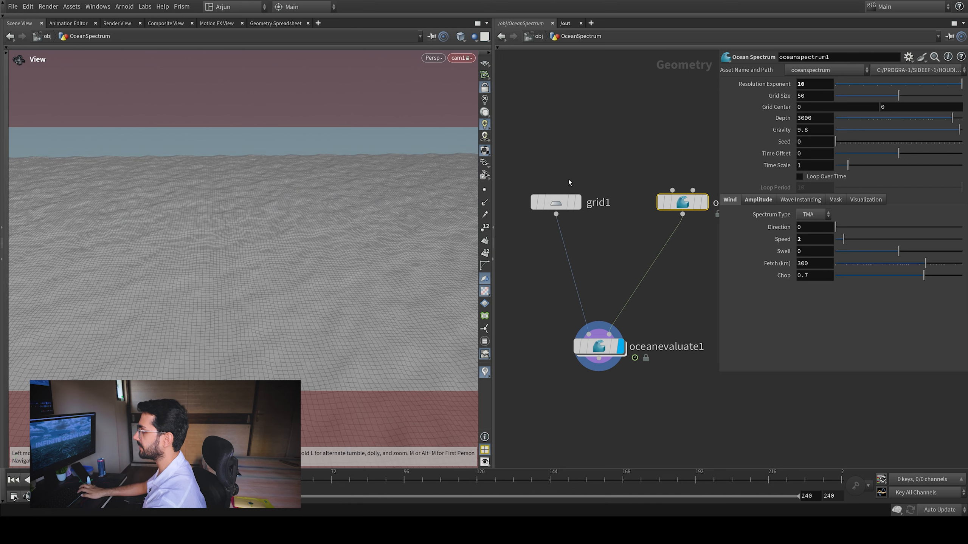
key(ctrl+z)
click(486, 86)
scroll(210, 242, down, 6)
drag(210, 243, 270, 246)
scroll(254, 294, down, 10)
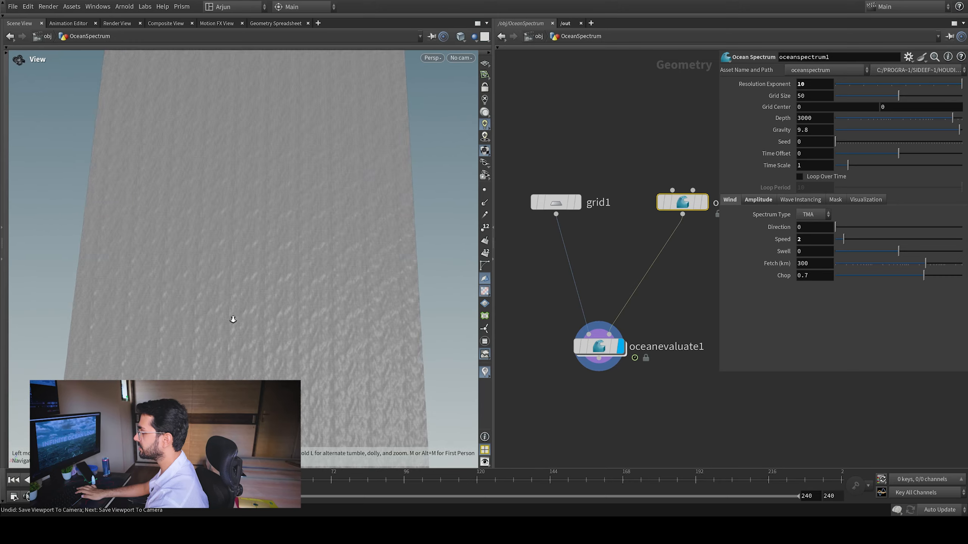
Make grid1's second size value follow its first one with the expression ch("sizex")+300
scroll(263, 233, up, 5)
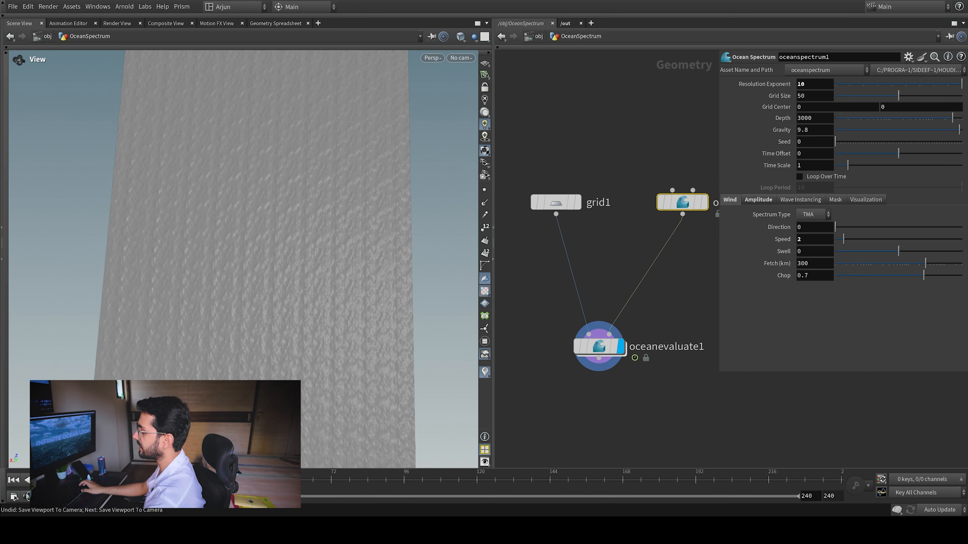
scroll(293, 216, up, 3)
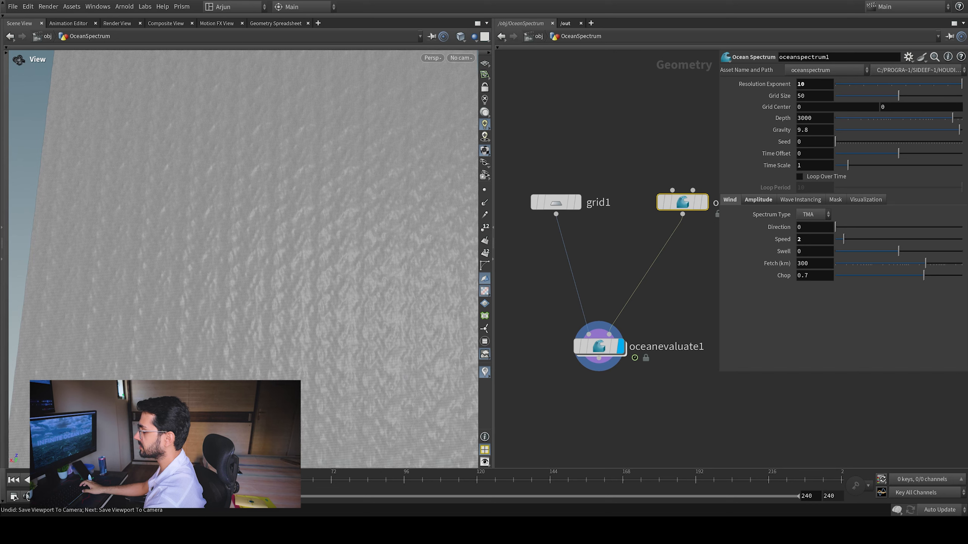
drag(582, 163, 534, 246)
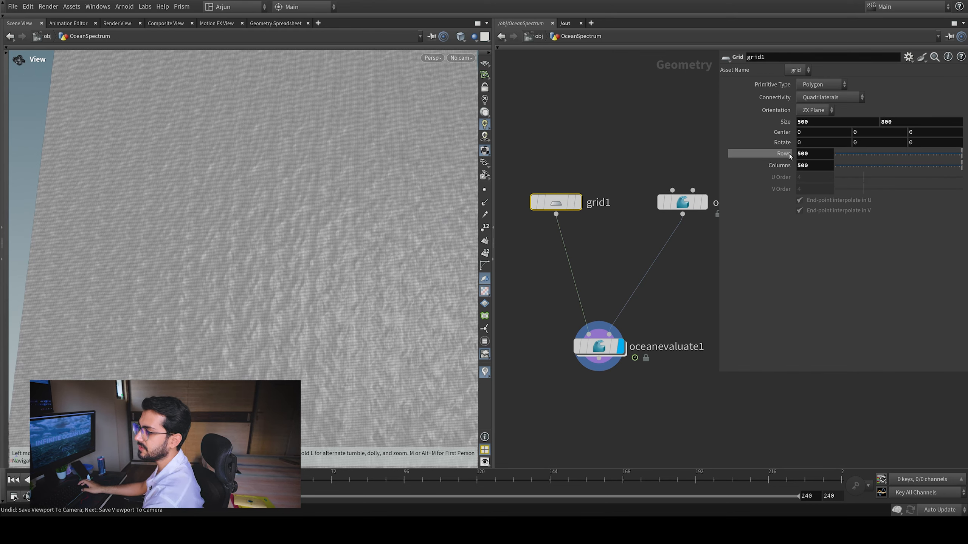
right_click(893, 125)
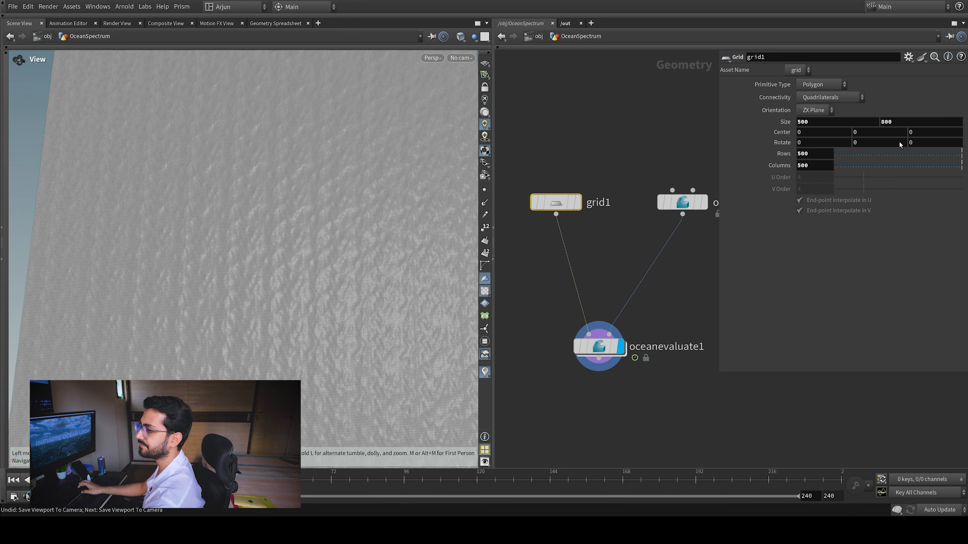
click(899, 142)
click(951, 124)
text(+300)
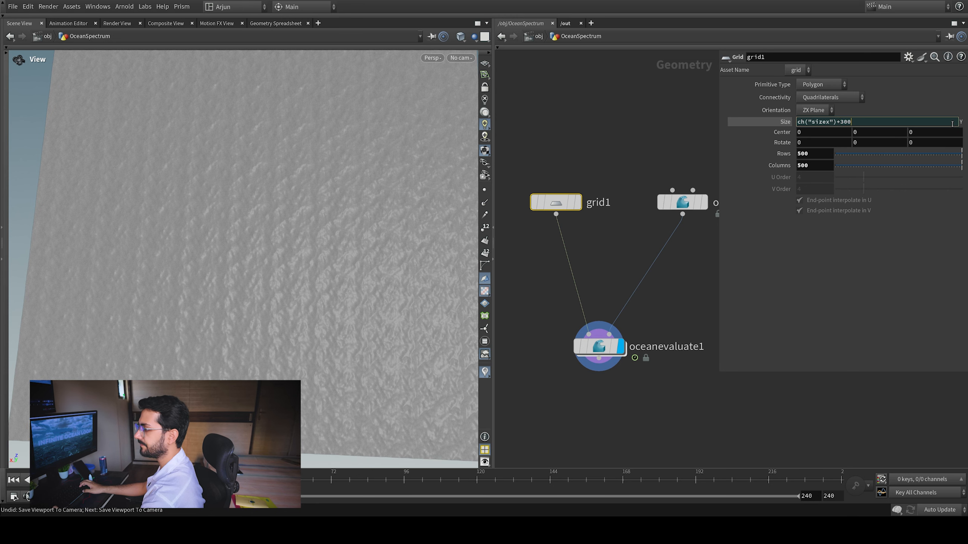
key(Return)
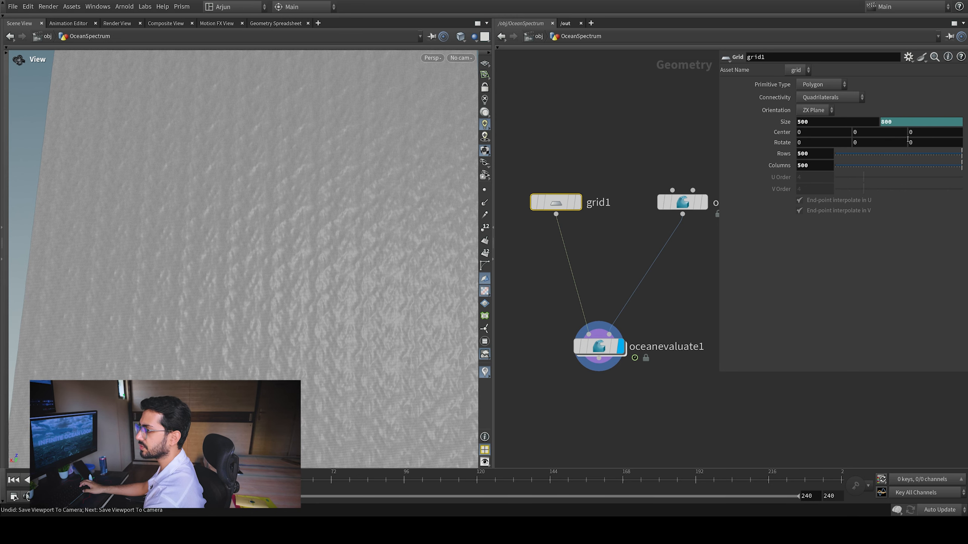
Link the ocean spectrum's Grid Size to grid1's first size value with a relative channel reference
right_drag(303, 206, 273, 293)
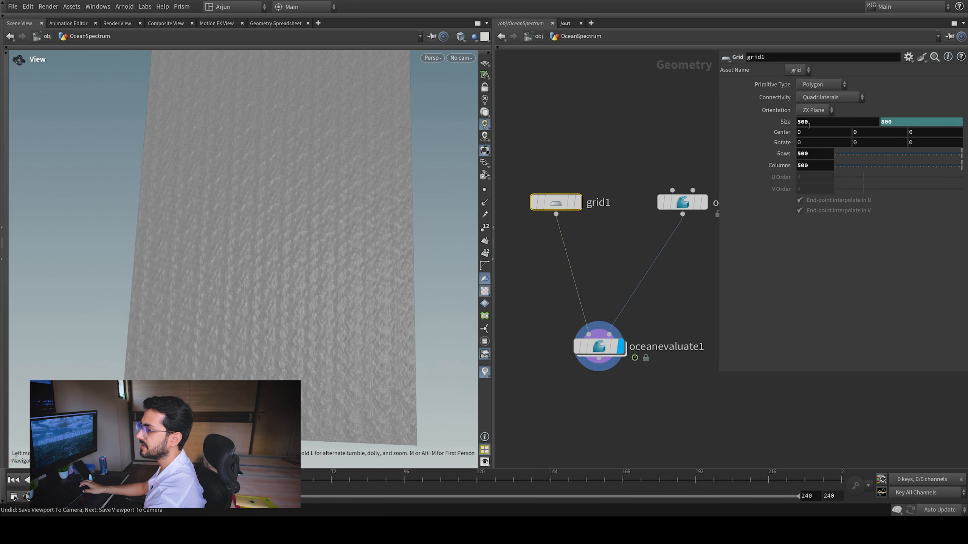
double_click(813, 123)
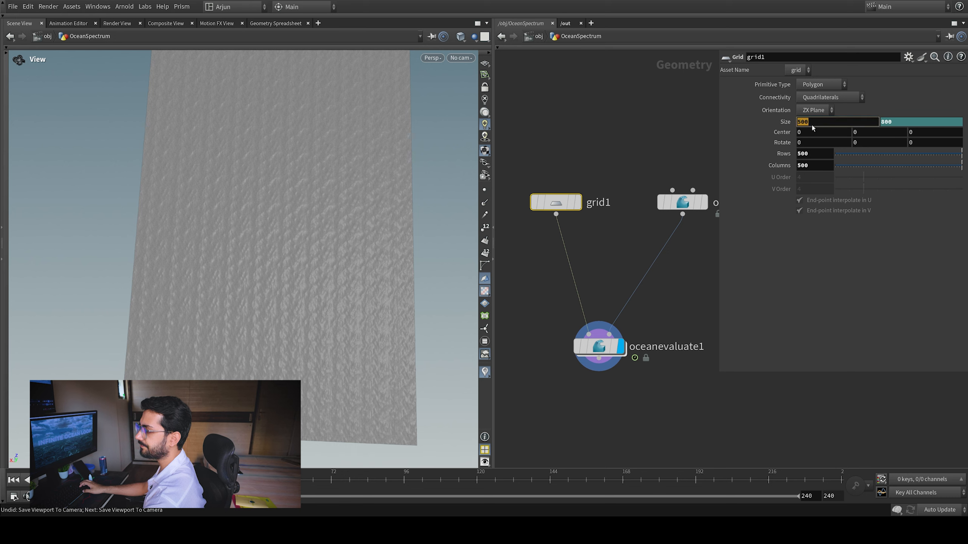
drag(652, 134, 728, 263)
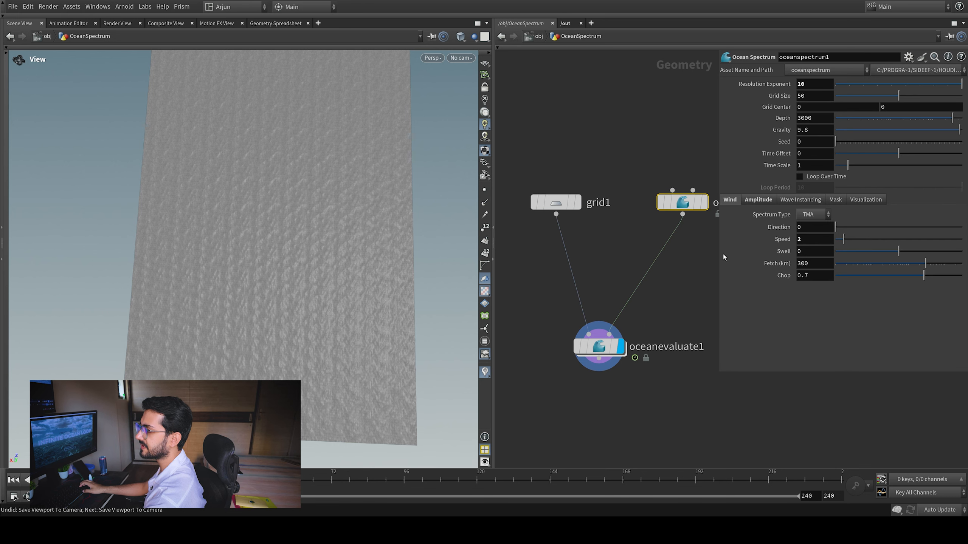
right_click(780, 97)
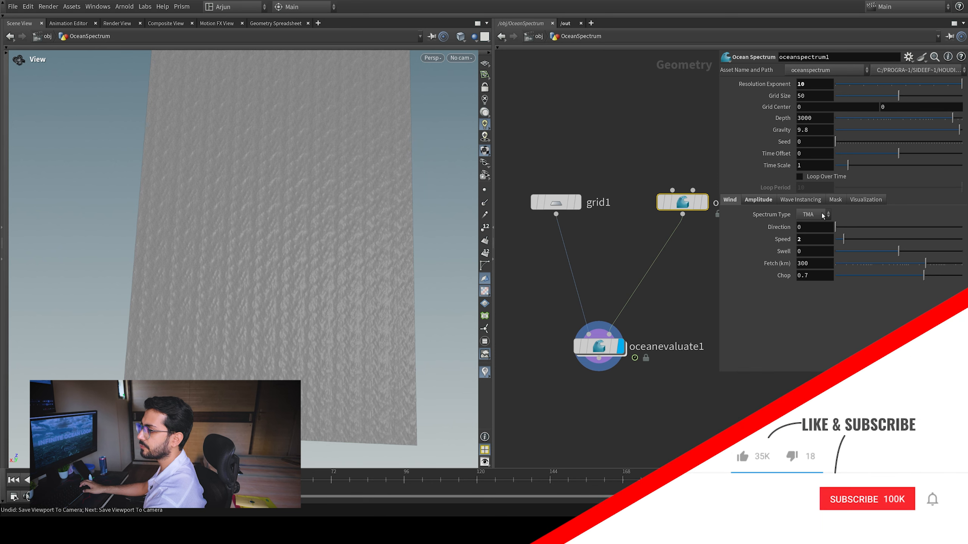
click(821, 214)
click(780, 98)
drag(287, 268, 274, 339)
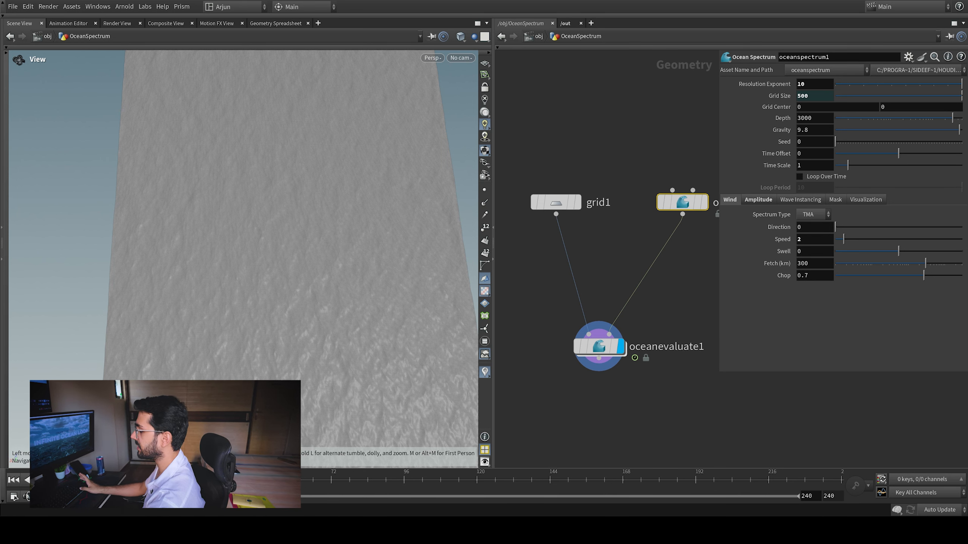
View the ocean through cam1 and turn off the wireframe overlay on the shaded surface
click(461, 58)
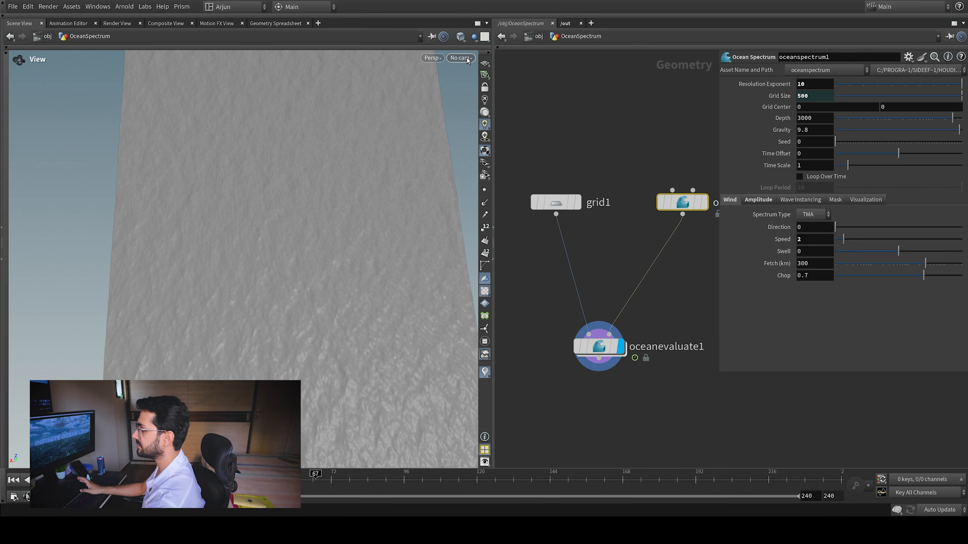
click(484, 114)
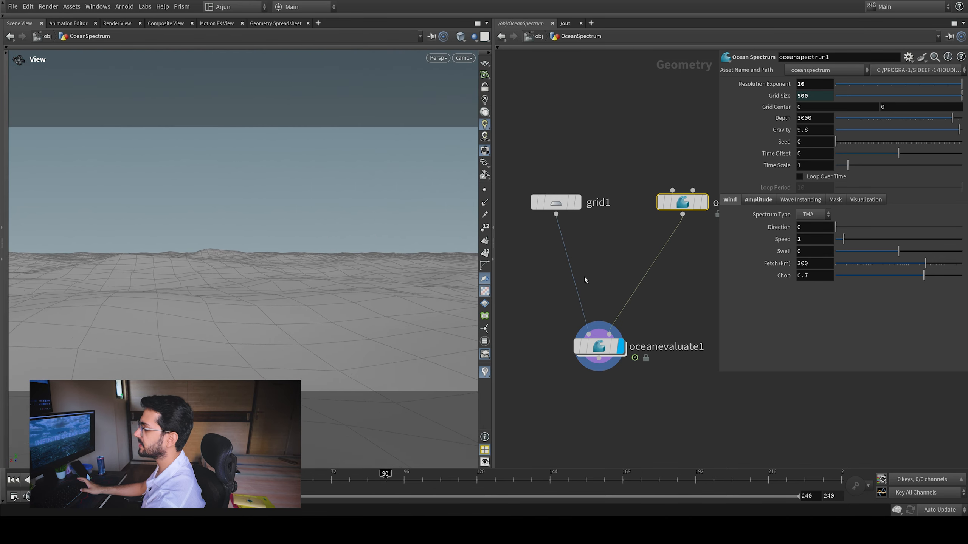
key(w)
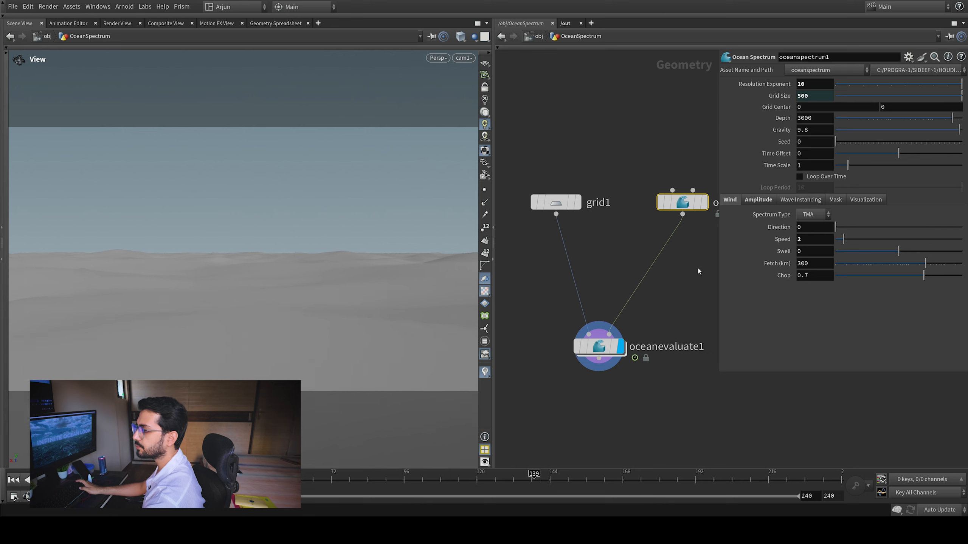
Set the ocean spectrum's wind speed to 3
click(804, 243)
key(BackSpace)
text(3)
key(Return)
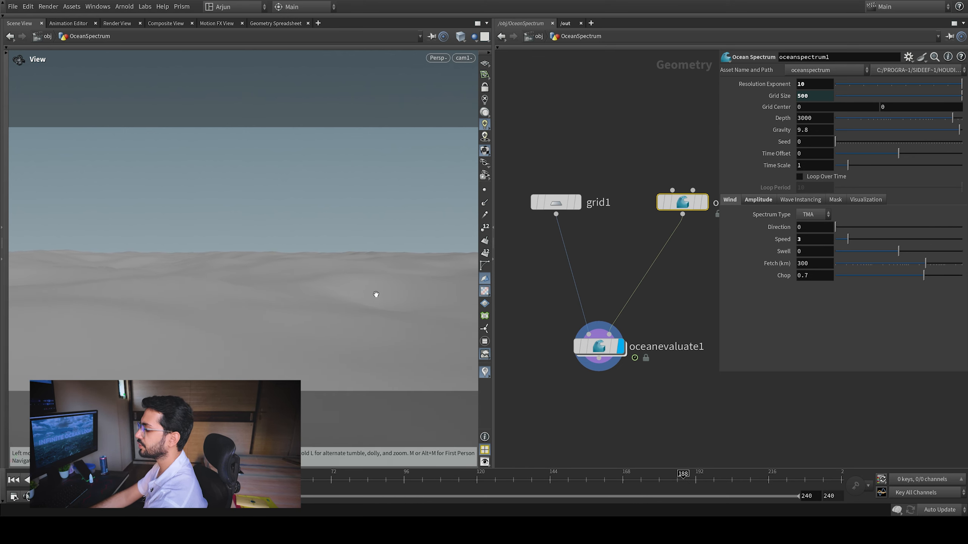
At the object level, move cam1 above OceanSpectrum and place two new Geometry nodes below it
key(u)
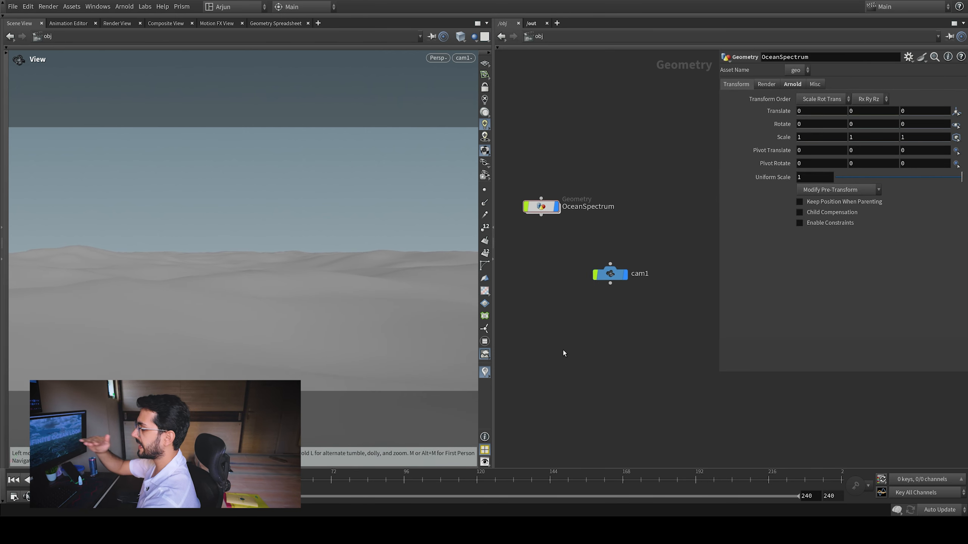
drag(610, 273, 640, 150)
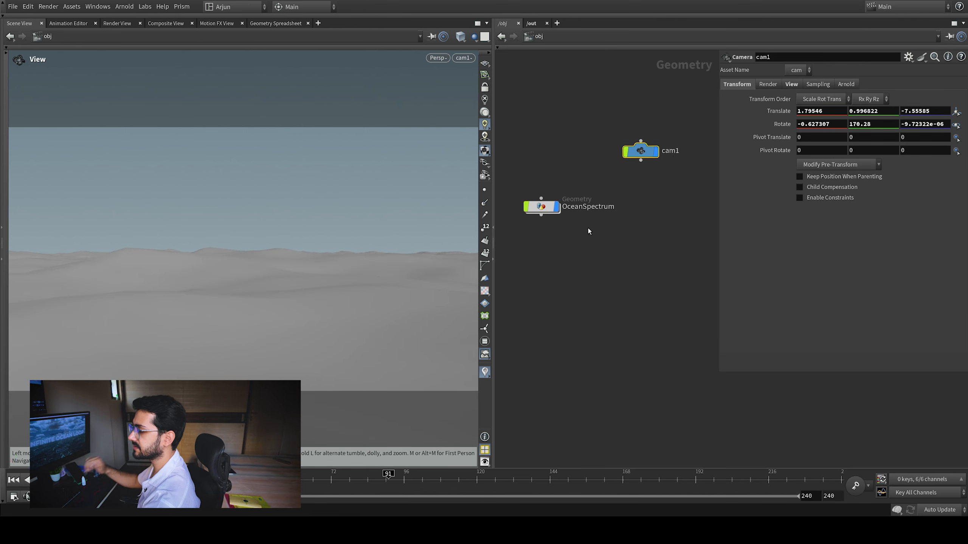
key(Return)
click(545, 269)
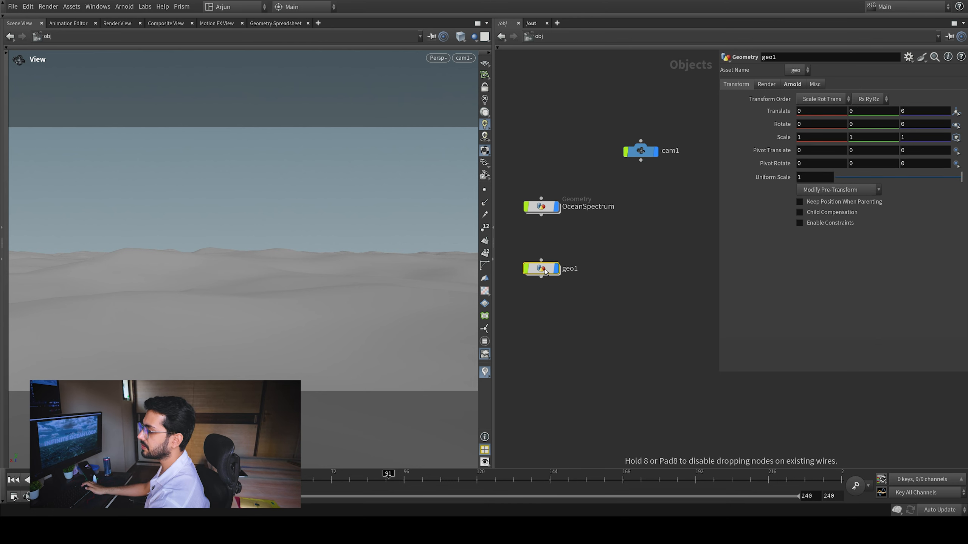
drag(545, 271, 544, 267)
key(Return)
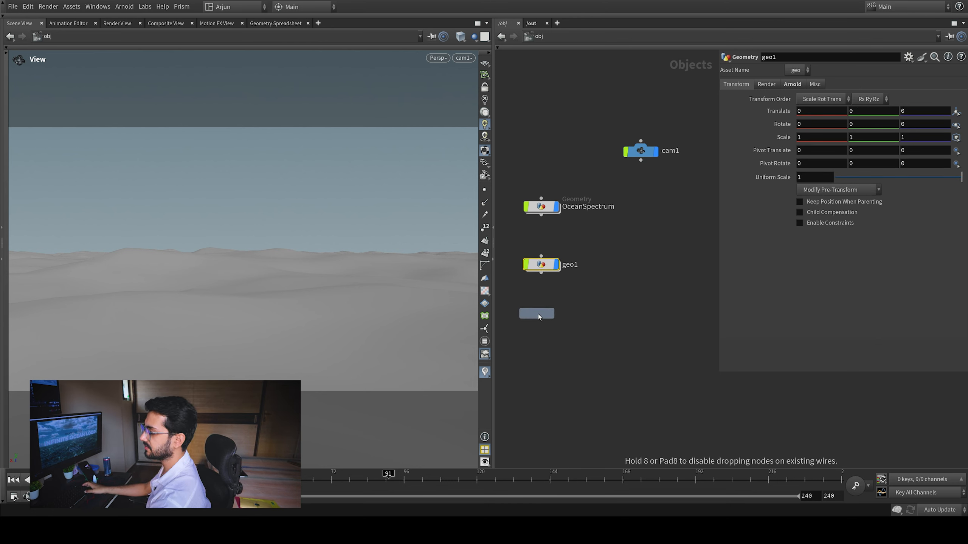
click(539, 317)
Rename the two new geometry nodes OceanSurface and OceanVolume
double_click(577, 267)
text(OceanSurface)
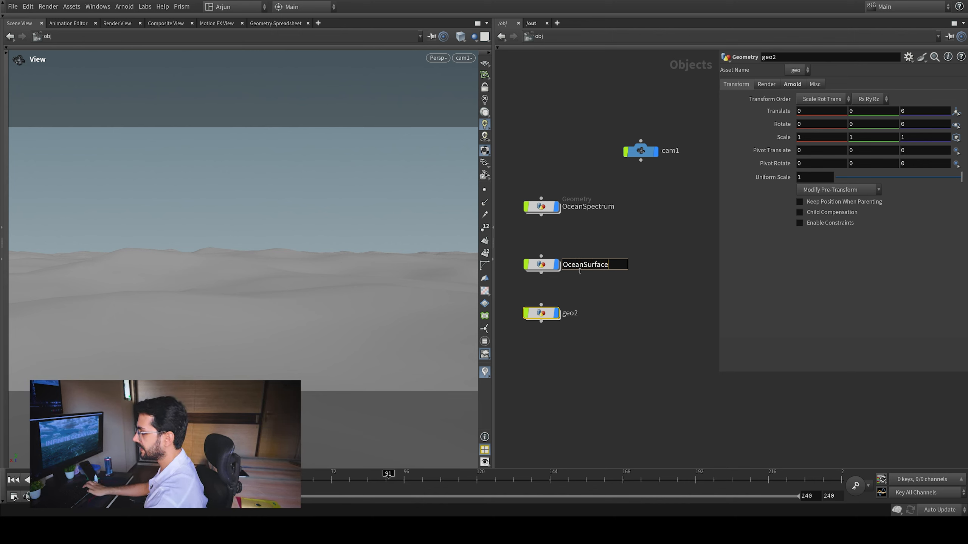
key(ctrl+a)
key(ctrl+c)
click(574, 315)
key(ctrl+a)
key(ctrl+v)
drag(608, 317, 585, 318)
text(Volume)
key(Return)
Copy grid1 from the OceanSpectrum geometry and paste it inside OceanSurface
double_click(541, 207)
click(554, 202)
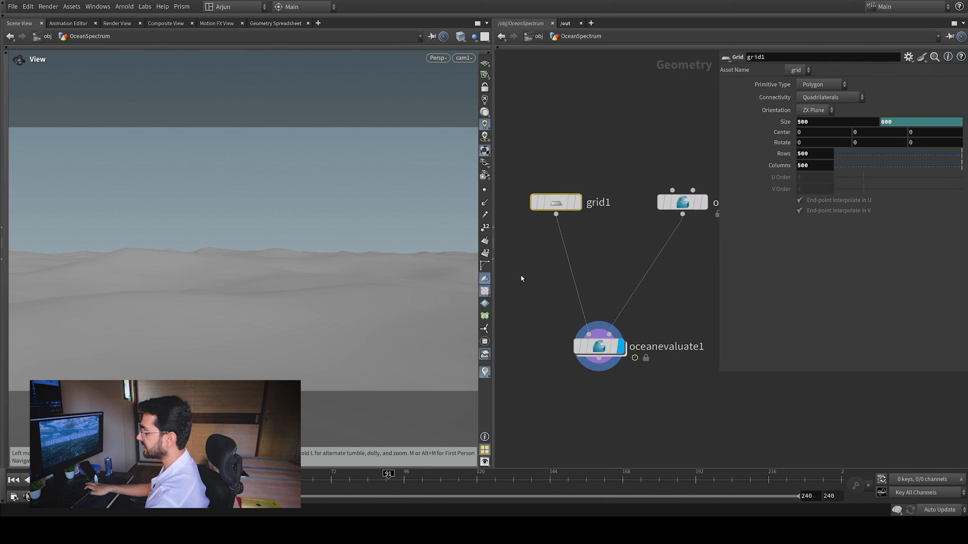
key(ctrl+c)
click(538, 37)
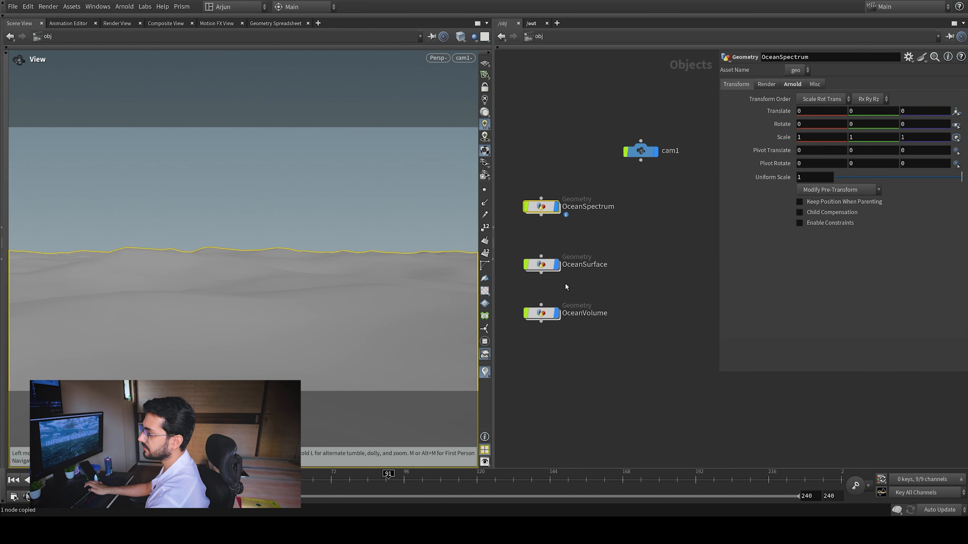
double_click(543, 264)
key(ctrl+v)
drag(678, 140, 559, 276)
Reduce the OceanSurface grid to 2 rows and 2 columns
click(811, 155)
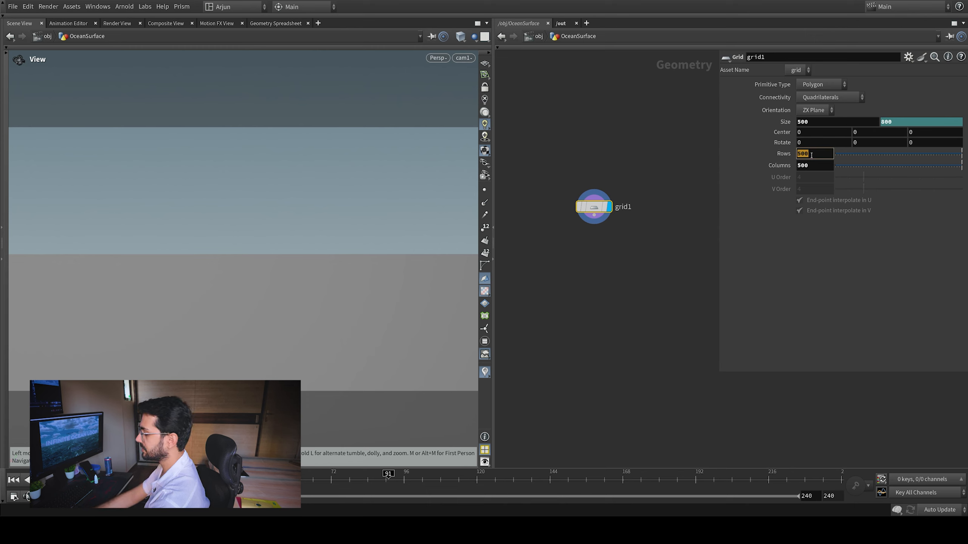
click(817, 164)
text(2)
key(Return)
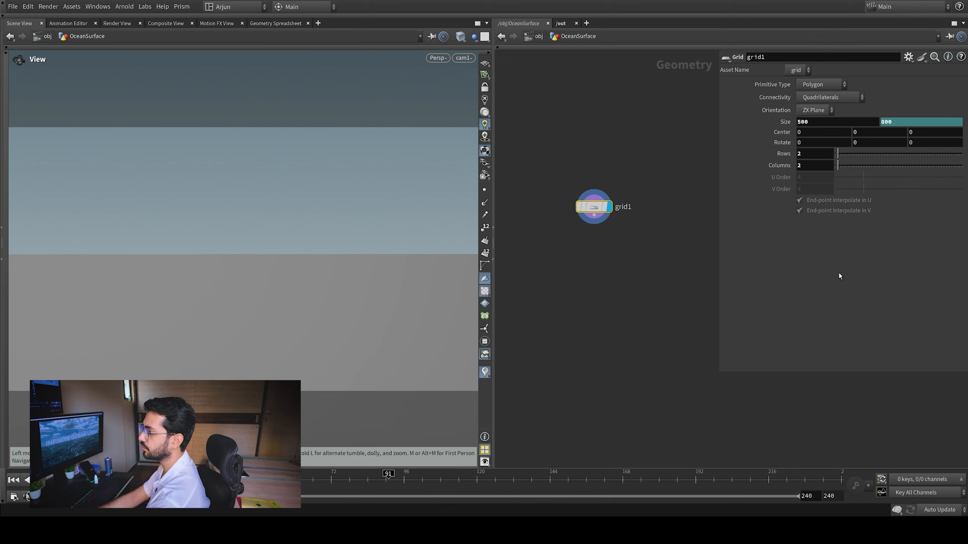
Paste the same grid inside OceanVolume with 2 rows and 2 columns, and return to the object level
click(537, 37)
double_click(549, 316)
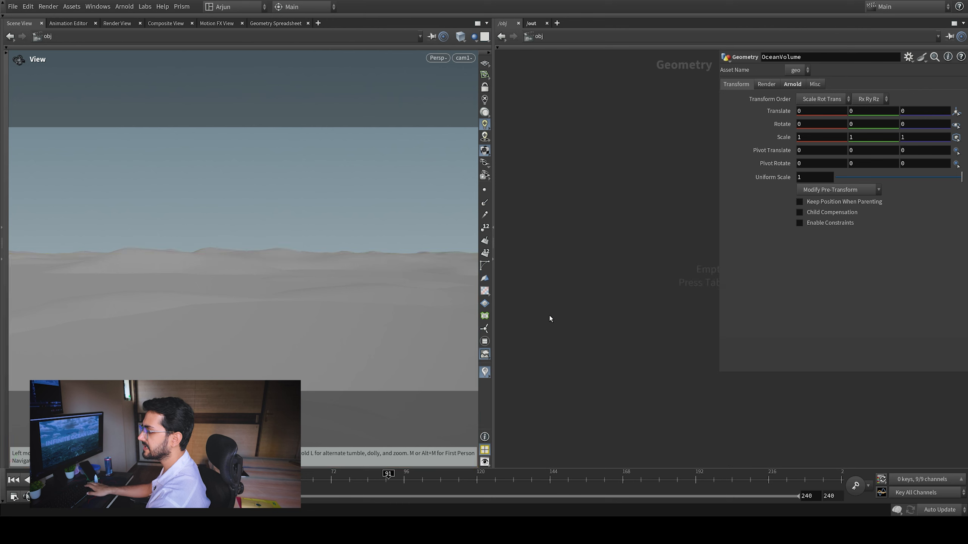
key(ctrl+v)
click(804, 154)
click(814, 167)
text(2)
key(Return)
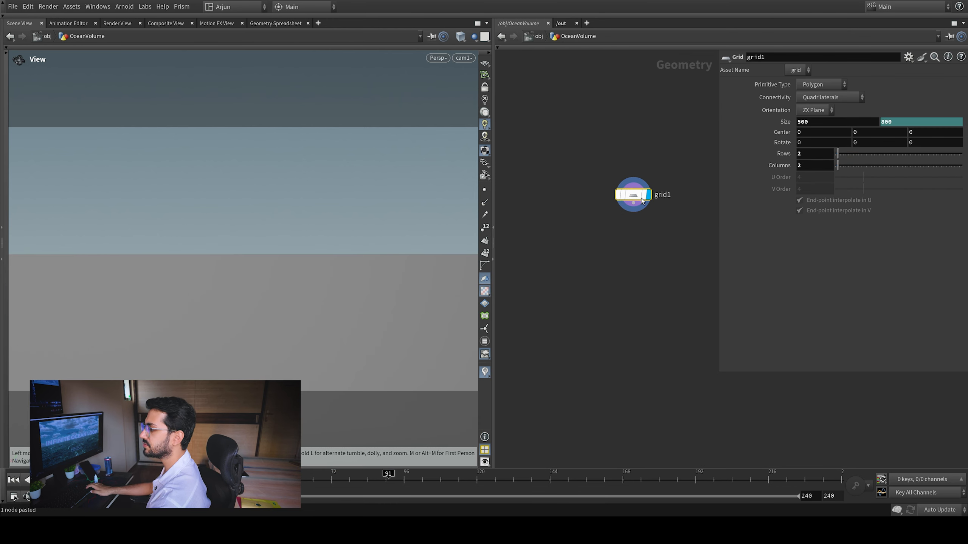
key(u)
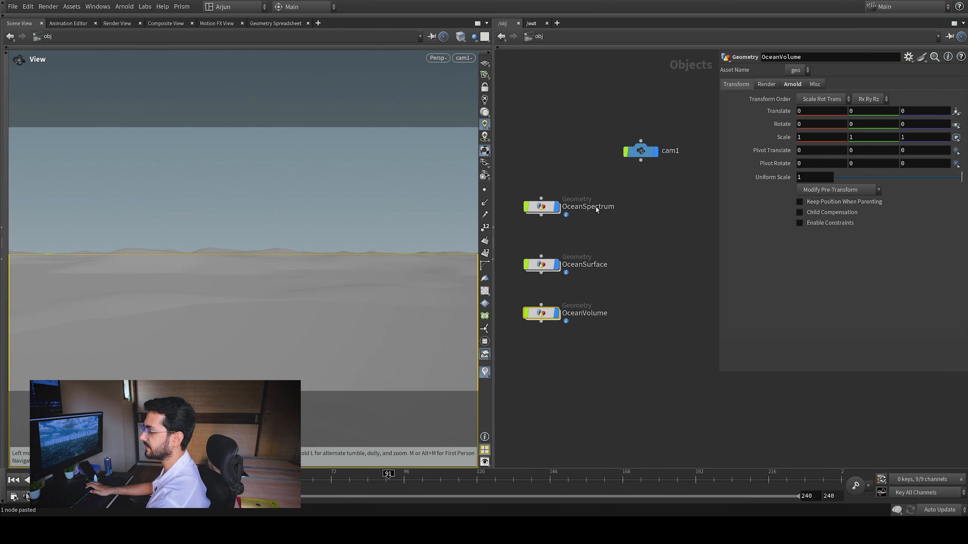
drag(545, 266, 544, 267)
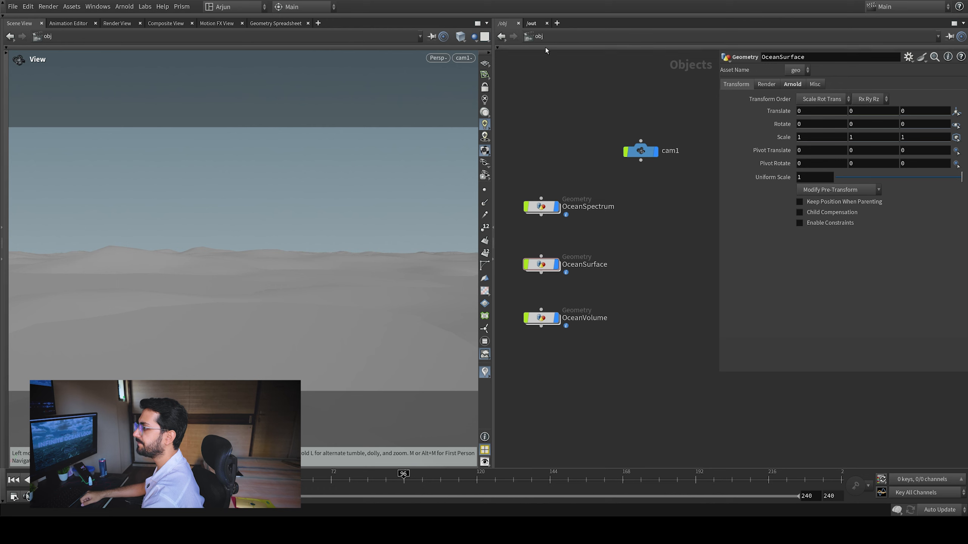
Add the Ocean Surface and Ocean Volume materials from the Material Palette to mat, and select oceanvolume in the material network
click(567, 82)
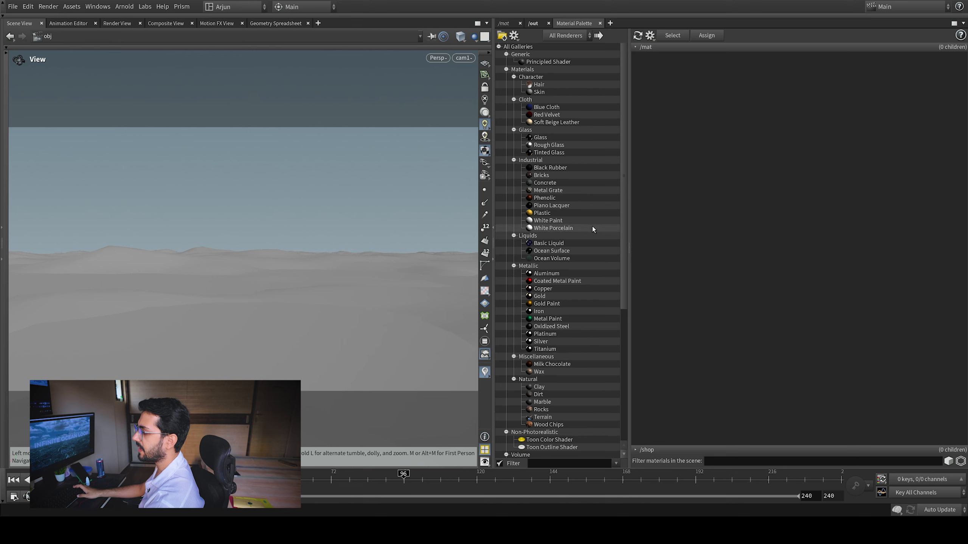
drag(551, 252, 808, 219)
click(504, 25)
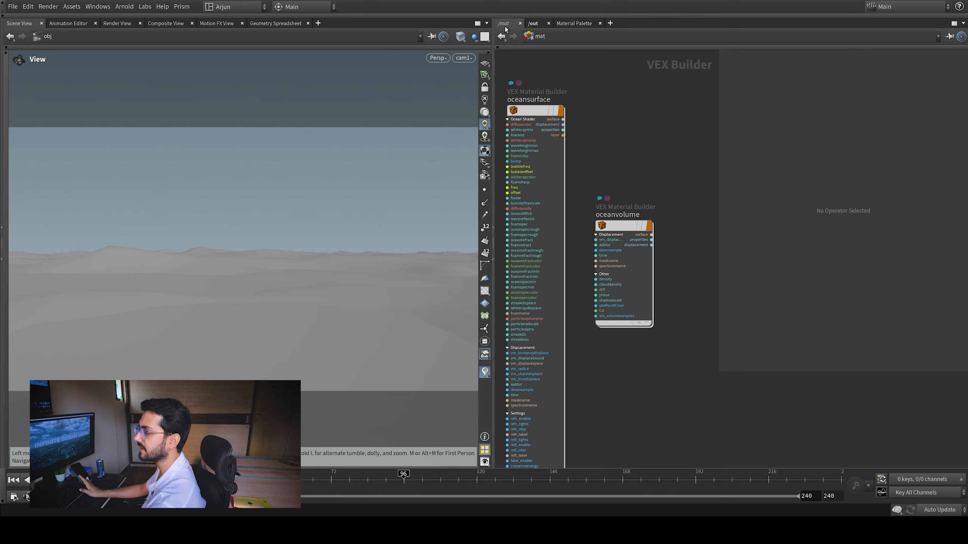
click(504, 34)
click(513, 36)
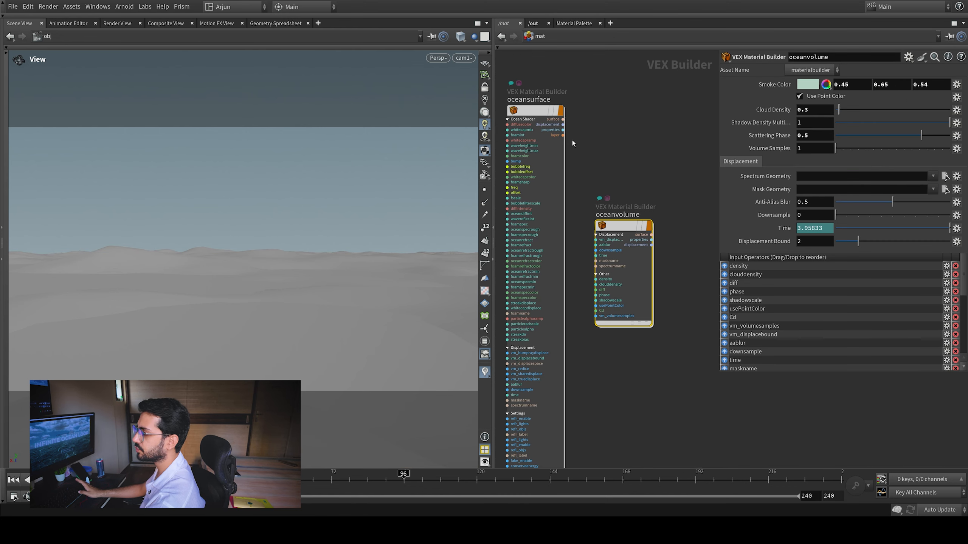